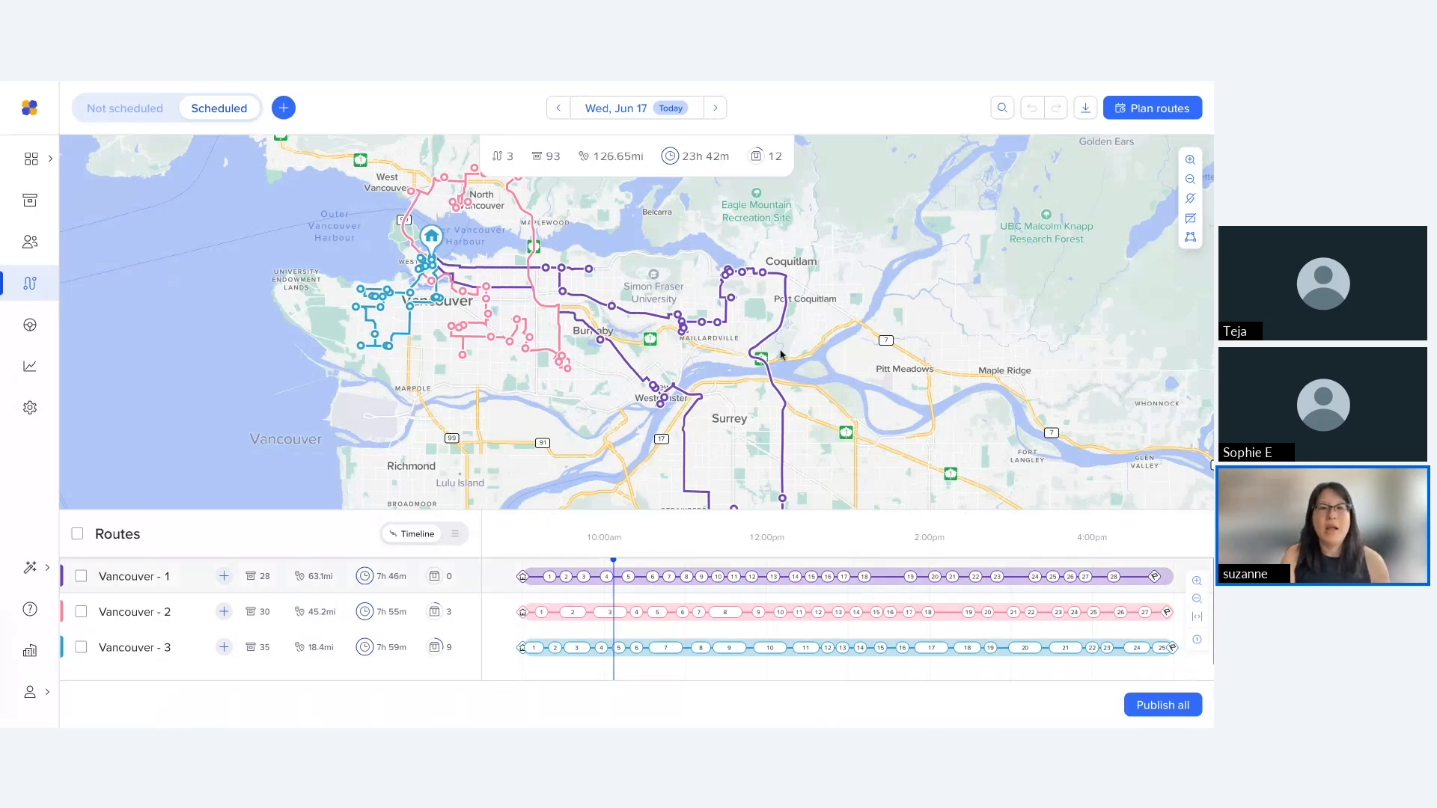
Connect the Shopify store routific-test-1.myshopify.com in the company's integration settings and install the Routific - Route Planning app.
{"action": "left_click", "coordinate": [44, 659]}
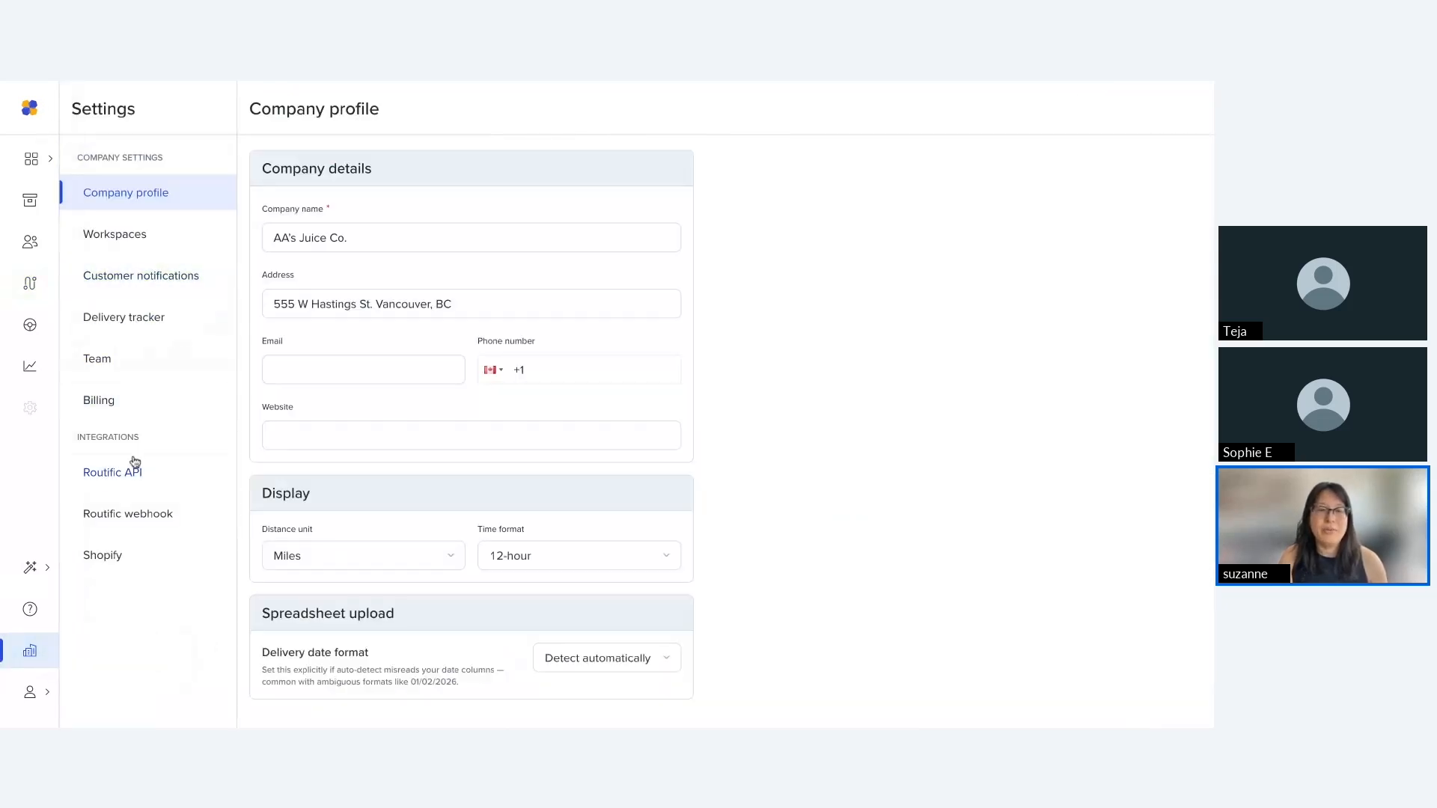
{"action": "left_click", "coordinate": [130, 556]}
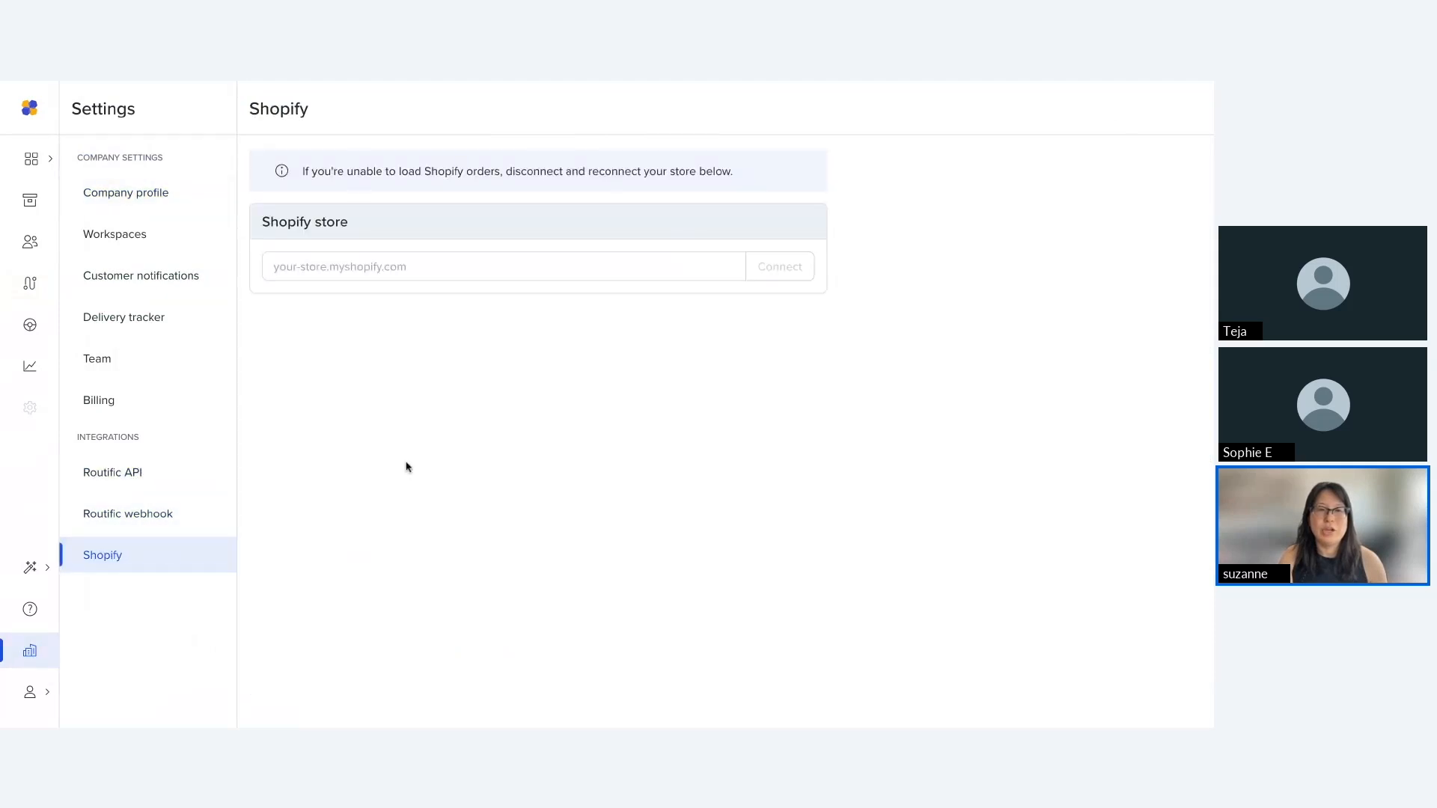
{"action": "left_click", "coordinate": [351, 275]}
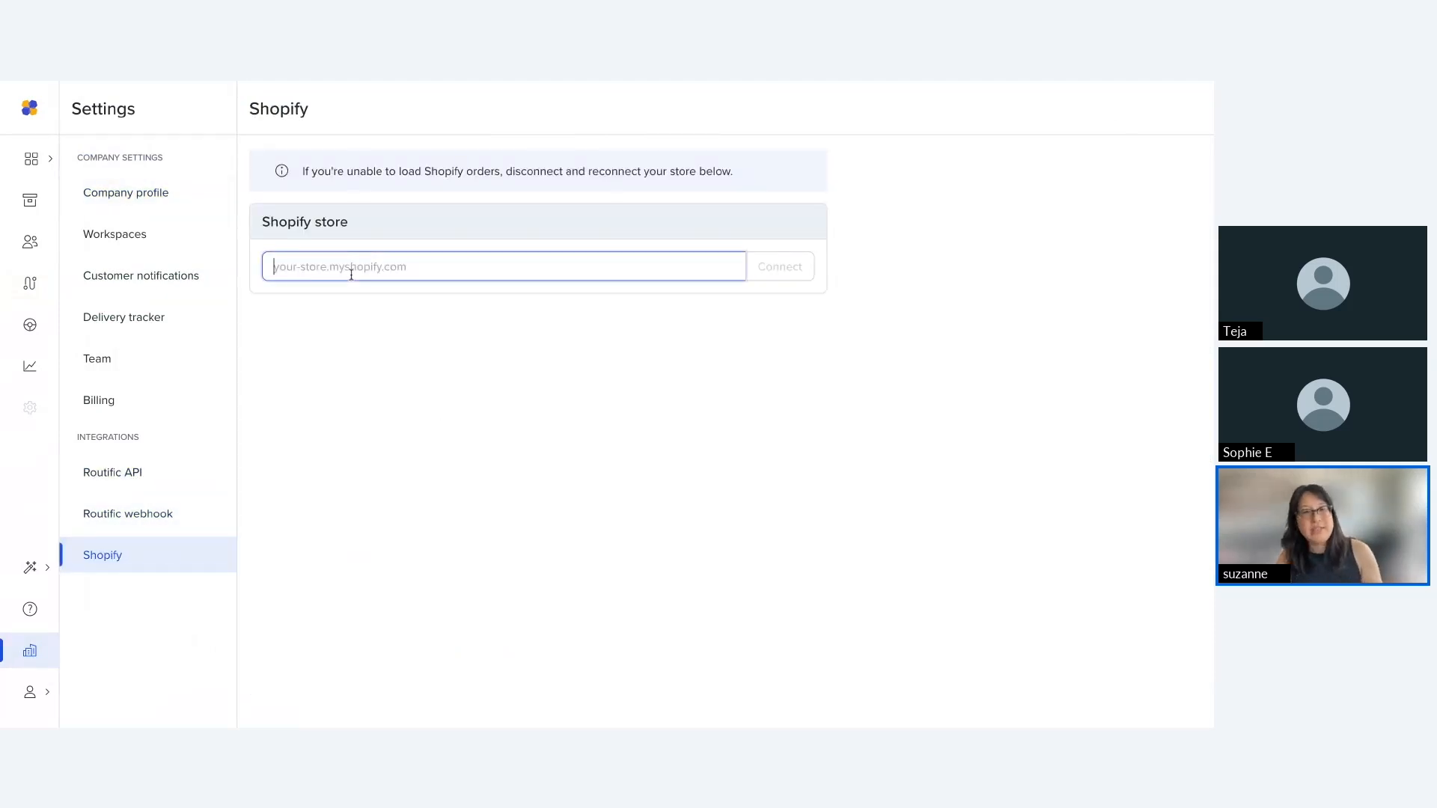
{"action": "type", "text": "routific-test-1.myshopify.com"}
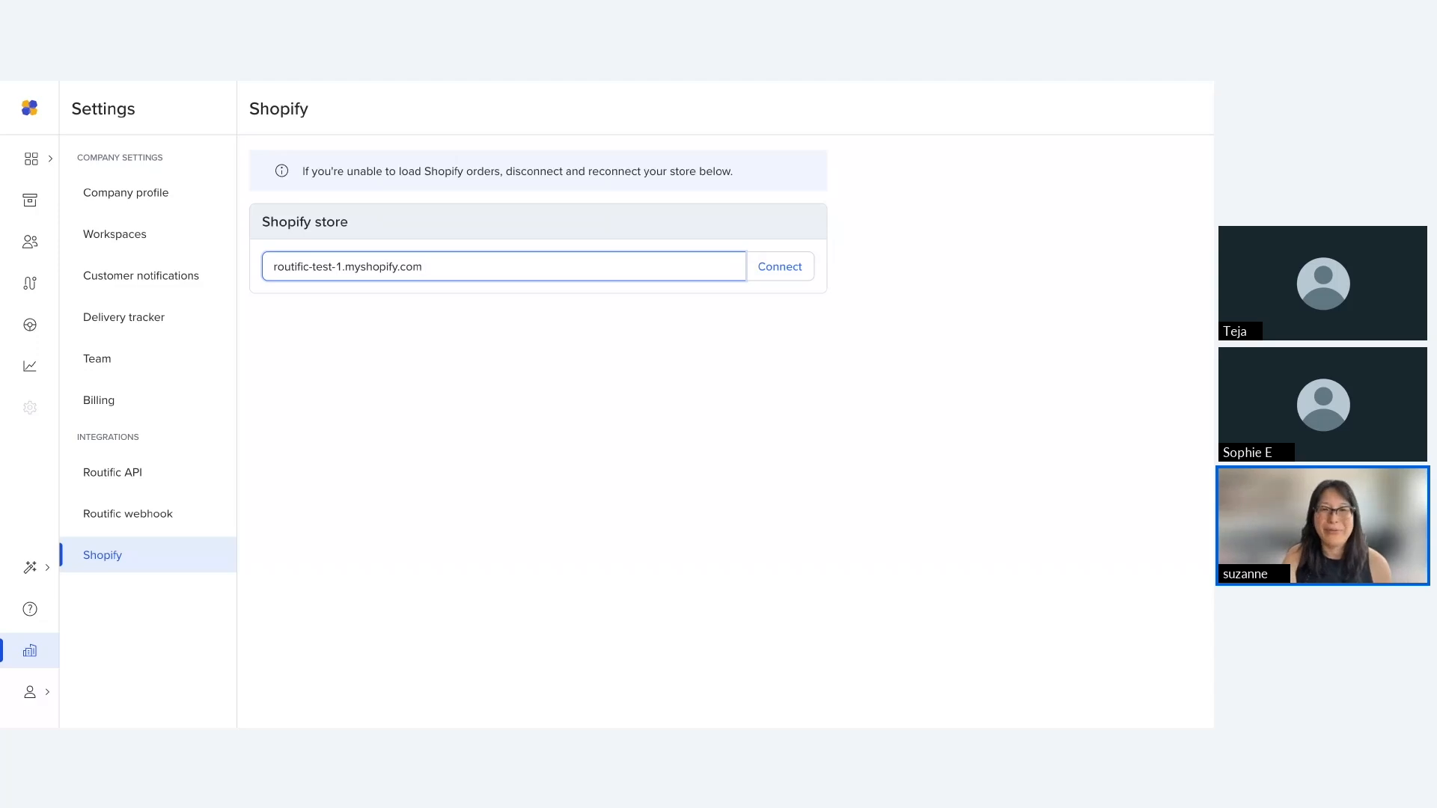
{"action": "left_click", "coordinate": [792, 275]}
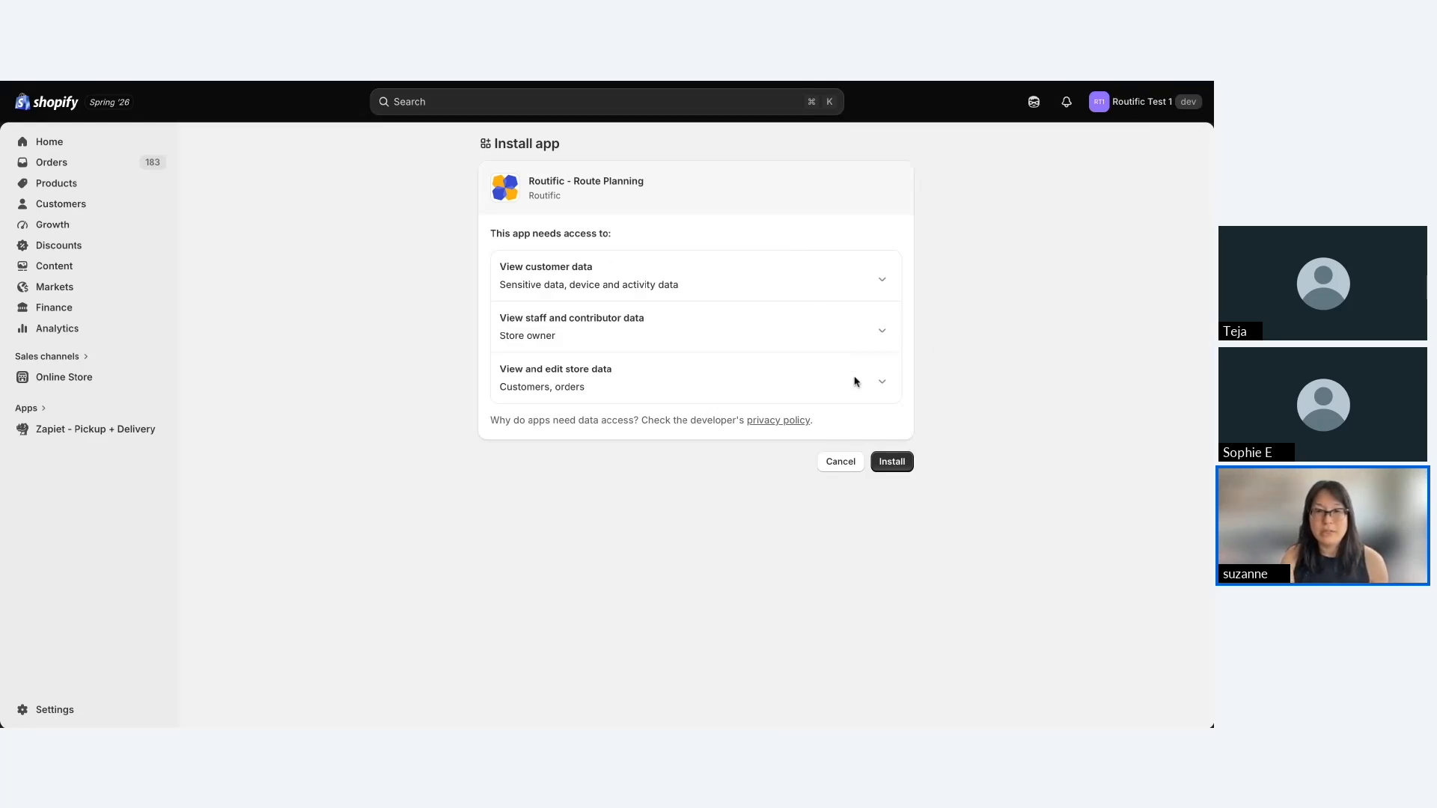
{"action": "left_click", "coordinate": [892, 462]}
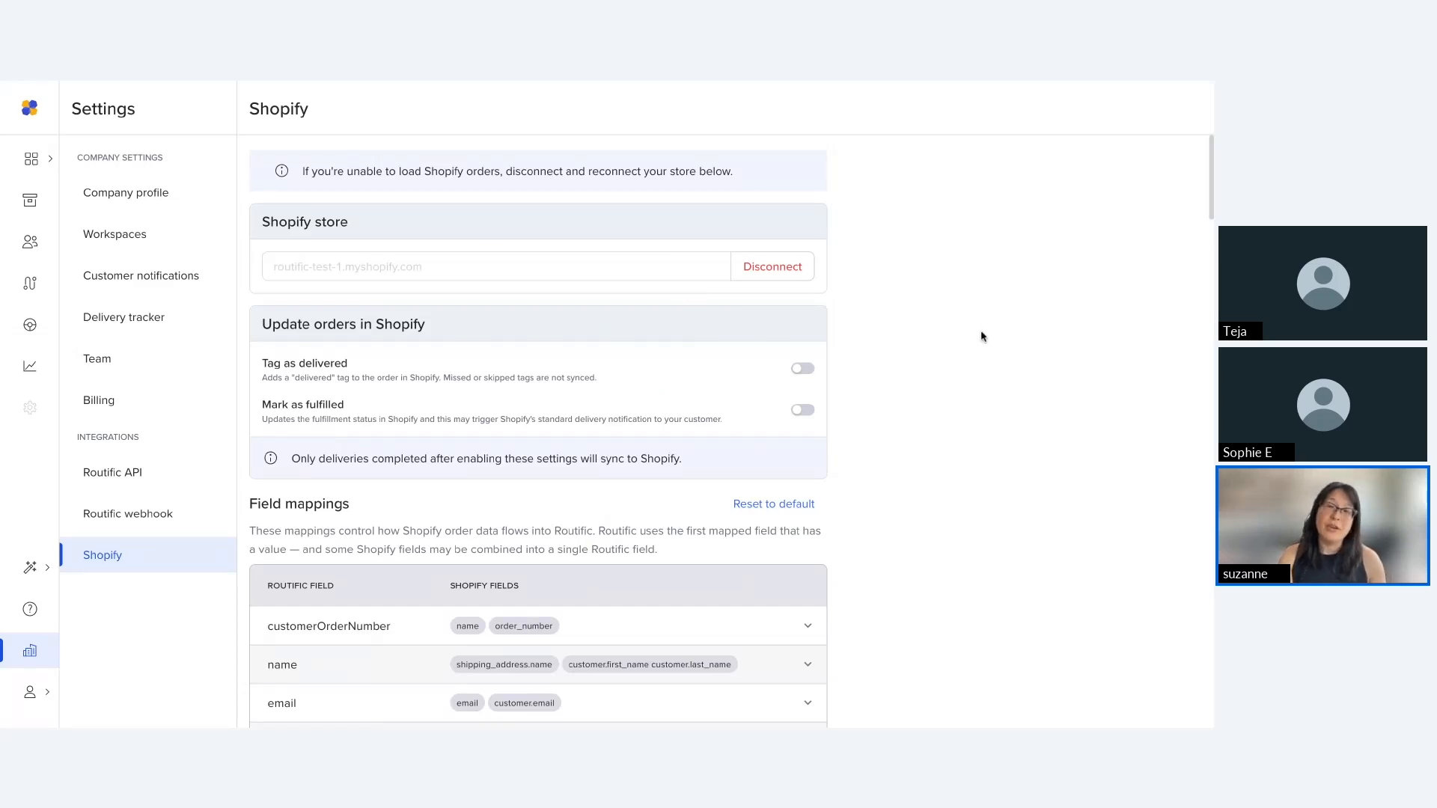
Examine the Shopify order update options and all the field mappings between Routific and Shopify.
{"action": "scroll", "coordinate": [983, 337], "scroll_direction": "down", "scroll_amount": 2}
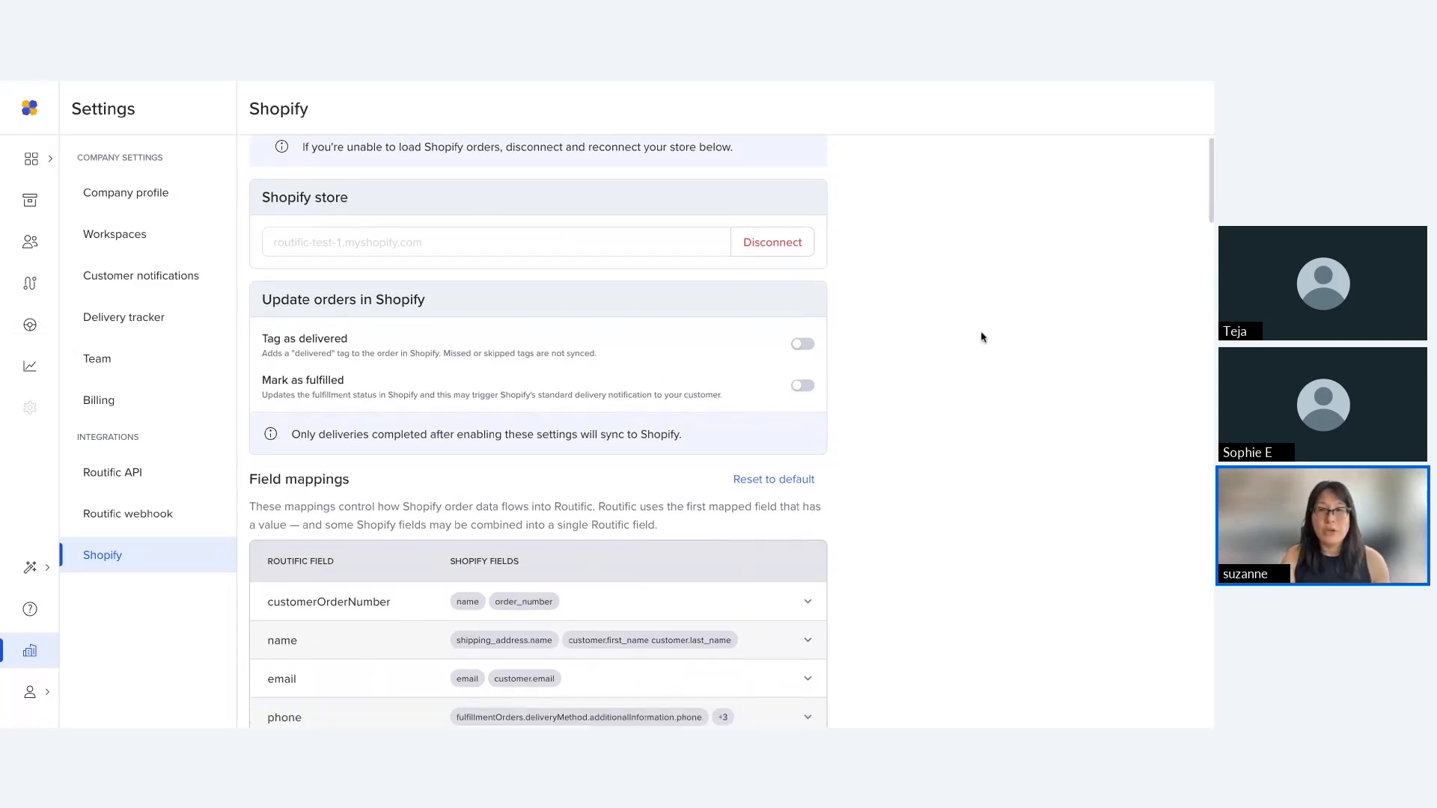
{"action": "scroll", "coordinate": [984, 337], "scroll_direction": "down", "scroll_amount": 3}
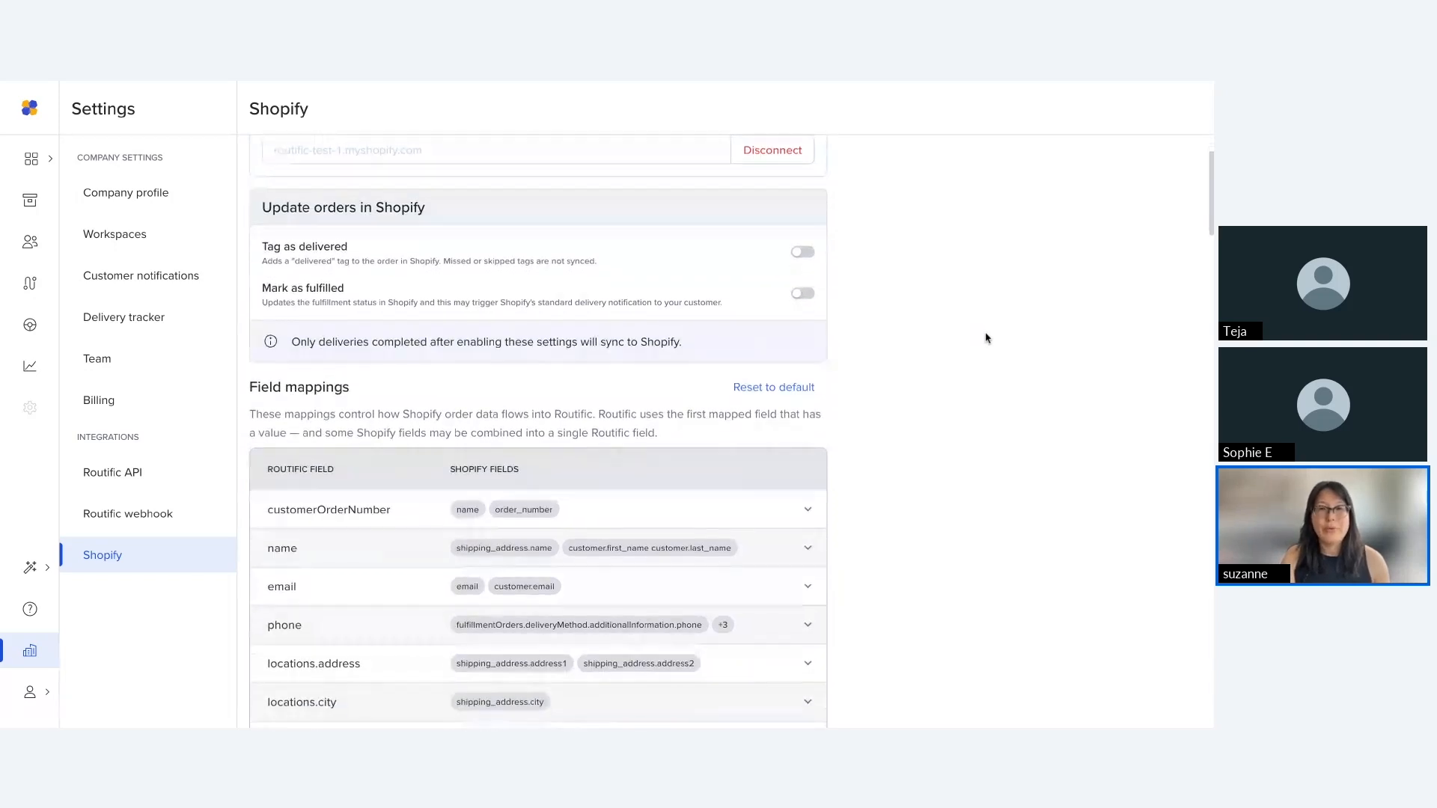
{"action": "scroll", "coordinate": [960, 400], "scroll_direction": "down", "scroll_amount": 1}
{"action": "scroll", "coordinate": [961, 400], "scroll_direction": "down", "scroll_amount": 5}
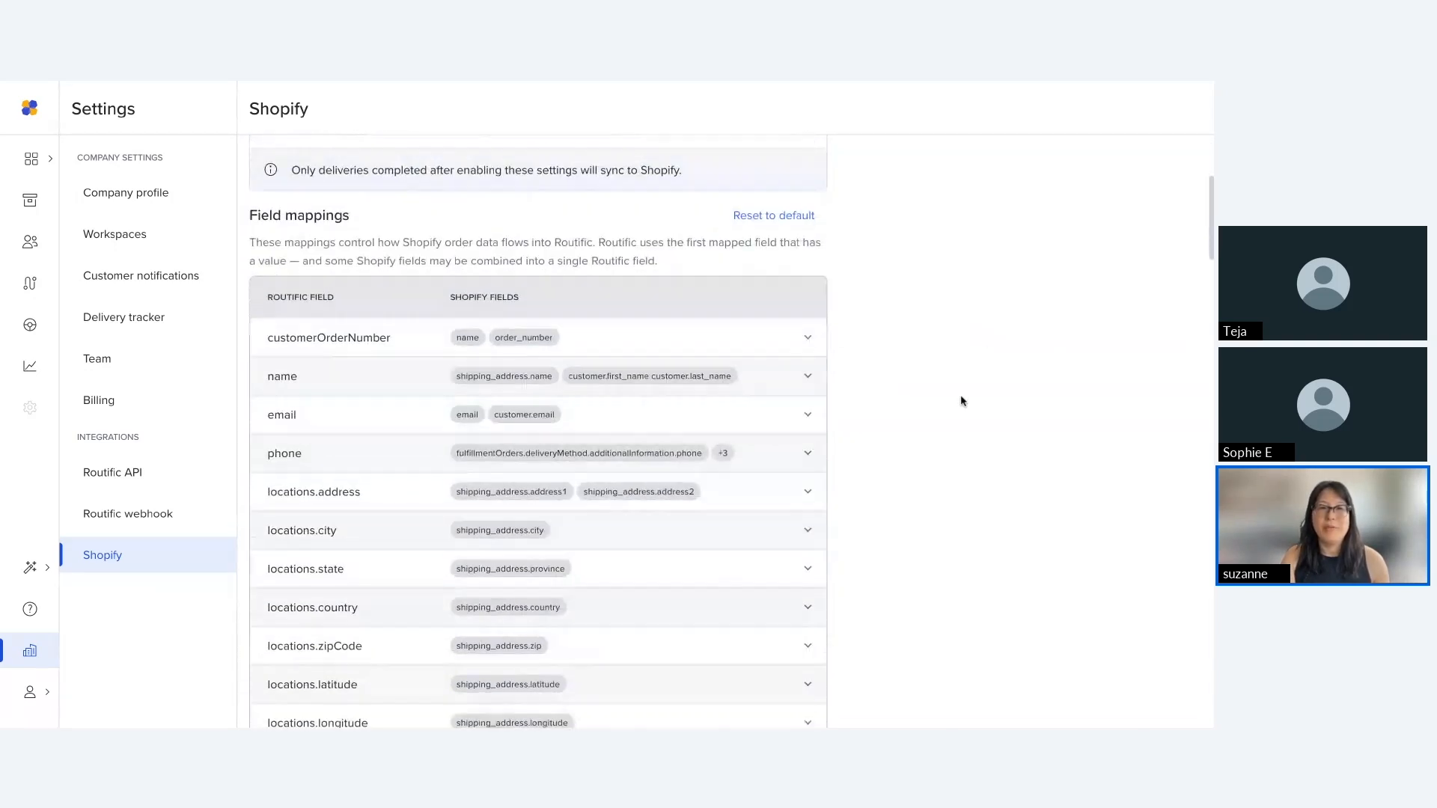
{"action": "scroll", "coordinate": [962, 399], "scroll_direction": "down", "scroll_amount": 1}
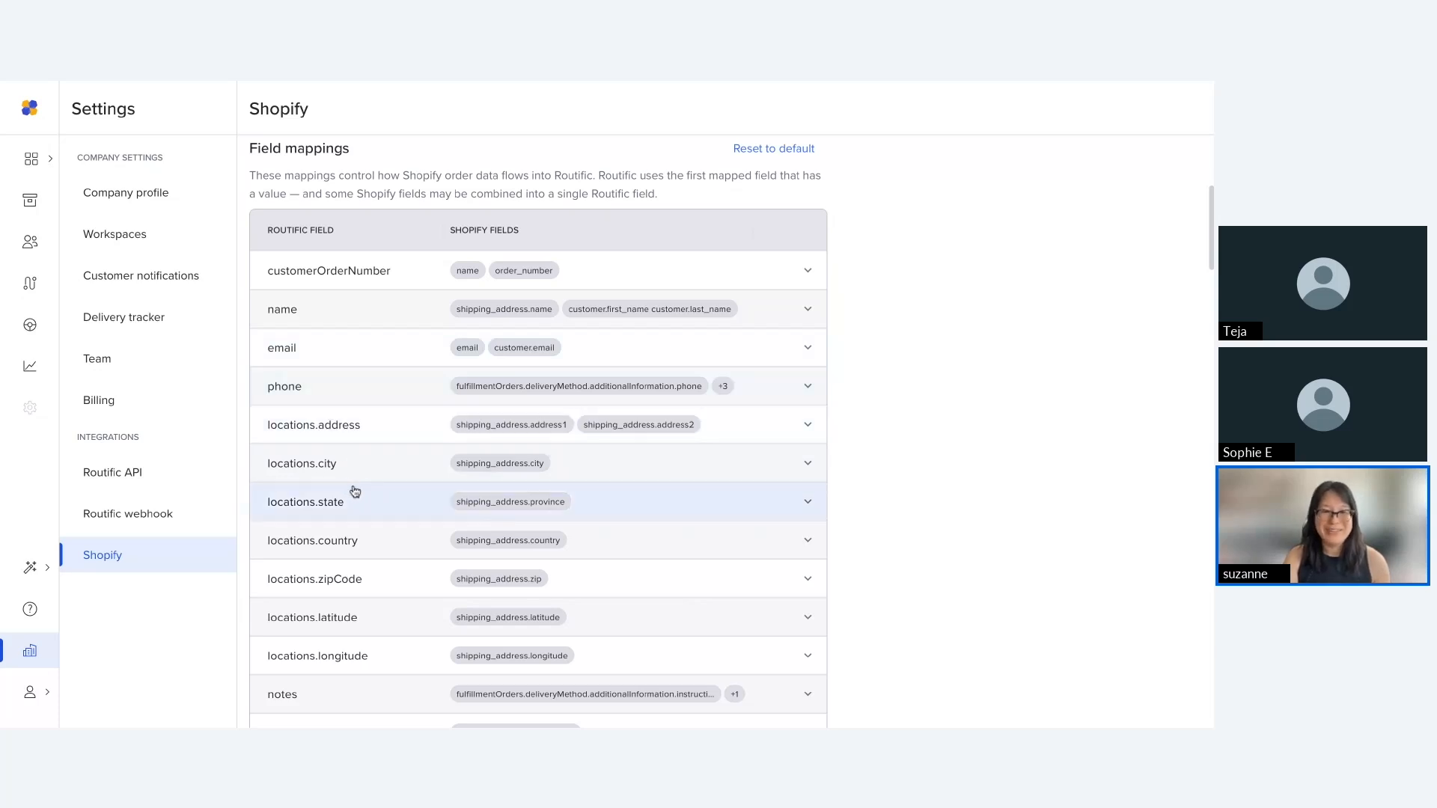
{"action": "scroll", "coordinate": [370, 488], "scroll_direction": "down", "scroll_amount": 1}
{"action": "scroll", "coordinate": [369, 488], "scroll_direction": "down", "scroll_amount": 3}
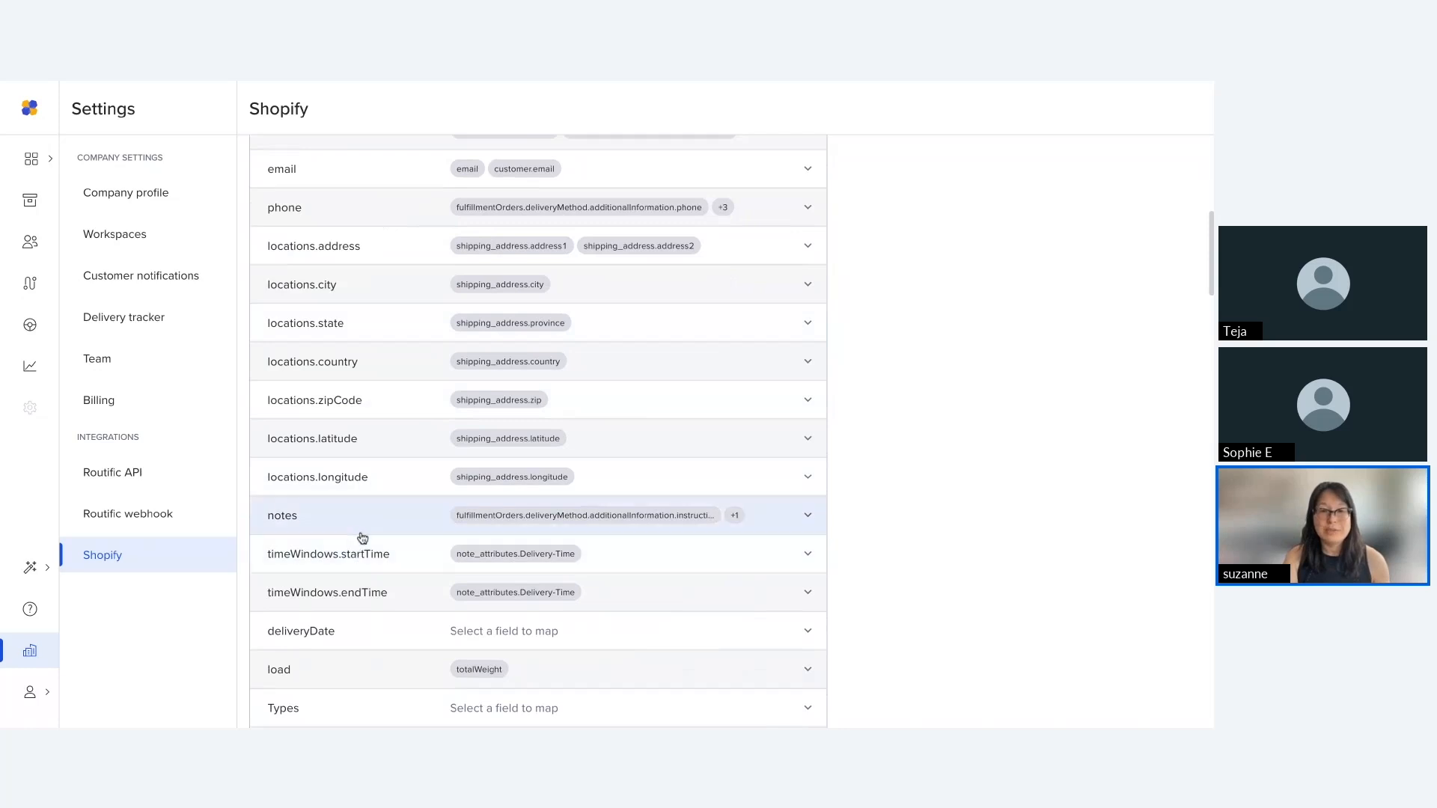
{"action": "scroll", "coordinate": [363, 539], "scroll_direction": "down", "scroll_amount": 1}
{"action": "scroll", "coordinate": [366, 543], "scroll_direction": "down", "scroll_amount": 1}
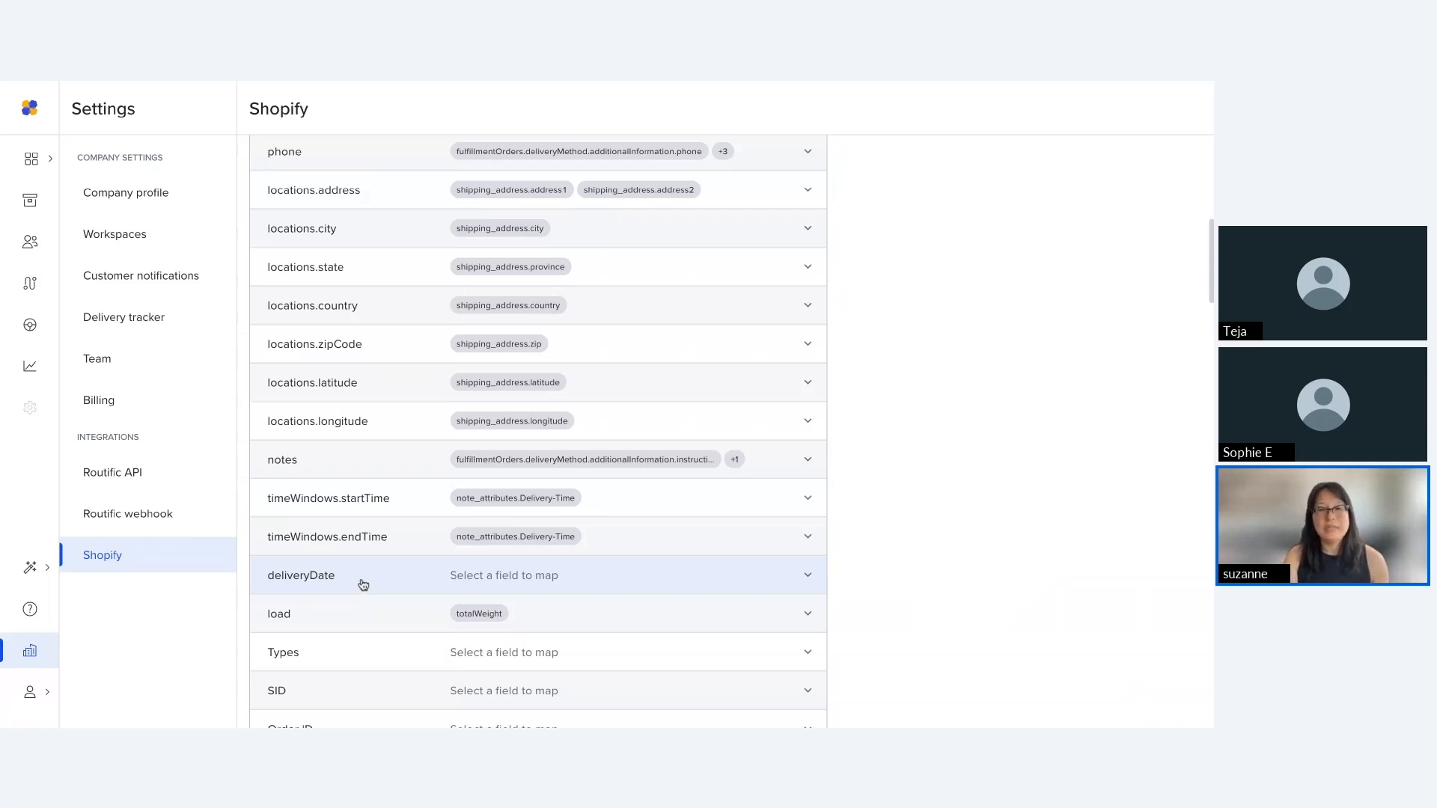
{"action": "scroll", "coordinate": [479, 516], "scroll_direction": "up", "scroll_amount": 3}
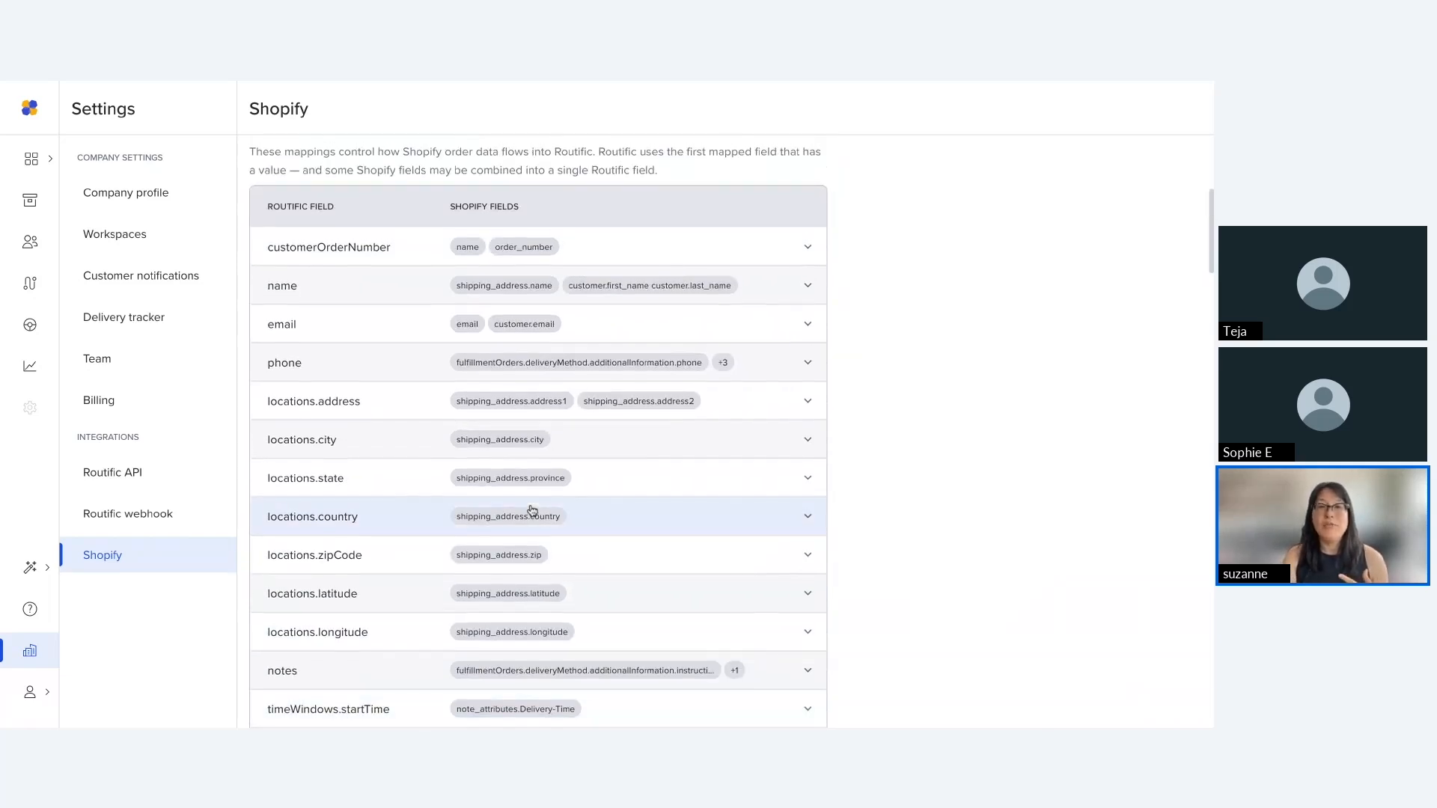
{"action": "scroll", "coordinate": [529, 509], "scroll_direction": "up", "scroll_amount": 1}
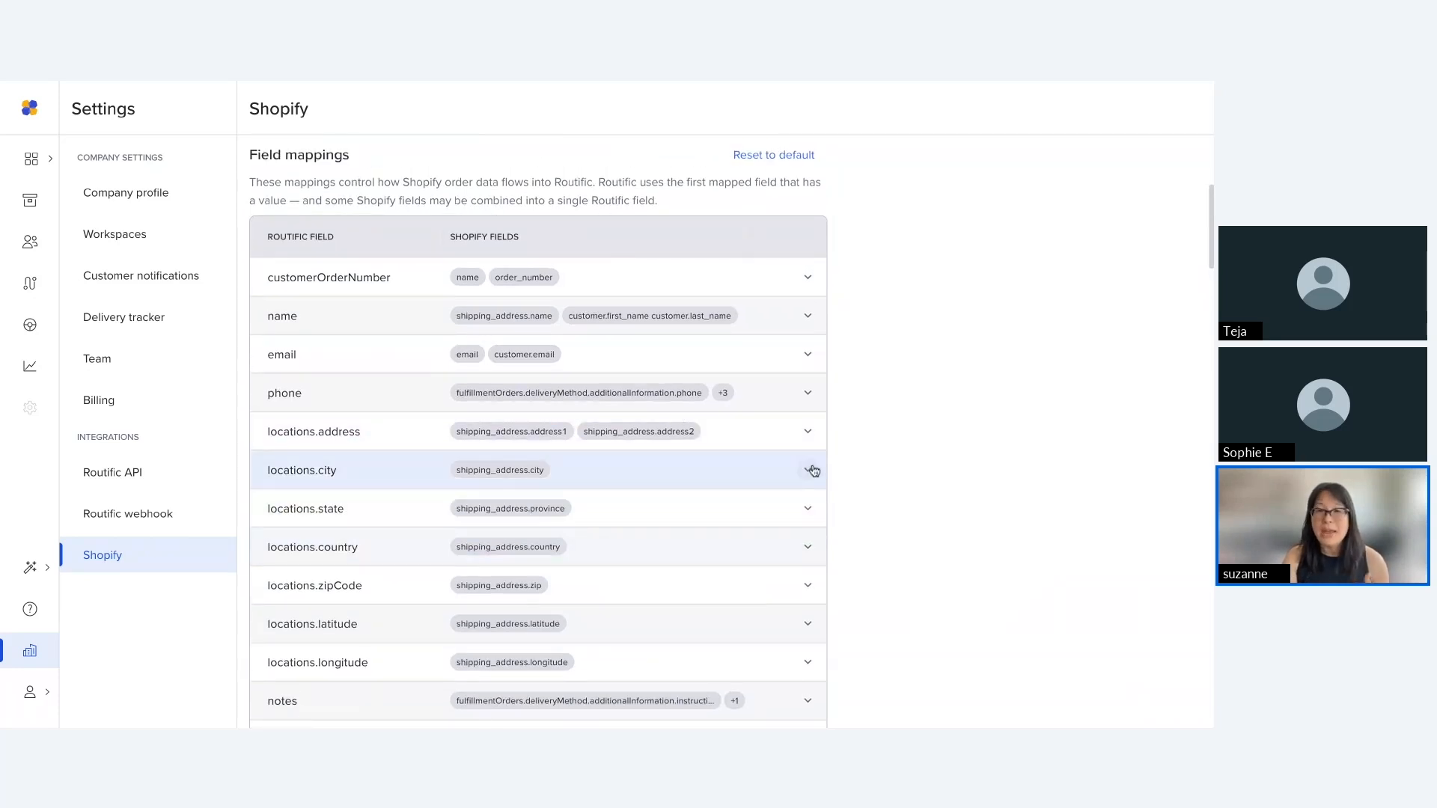
{"action": "scroll", "coordinate": [888, 462], "scroll_direction": "down", "scroll_amount": 12}
{"action": "scroll", "coordinate": [891, 516], "scroll_direction": "down", "scroll_amount": 5}
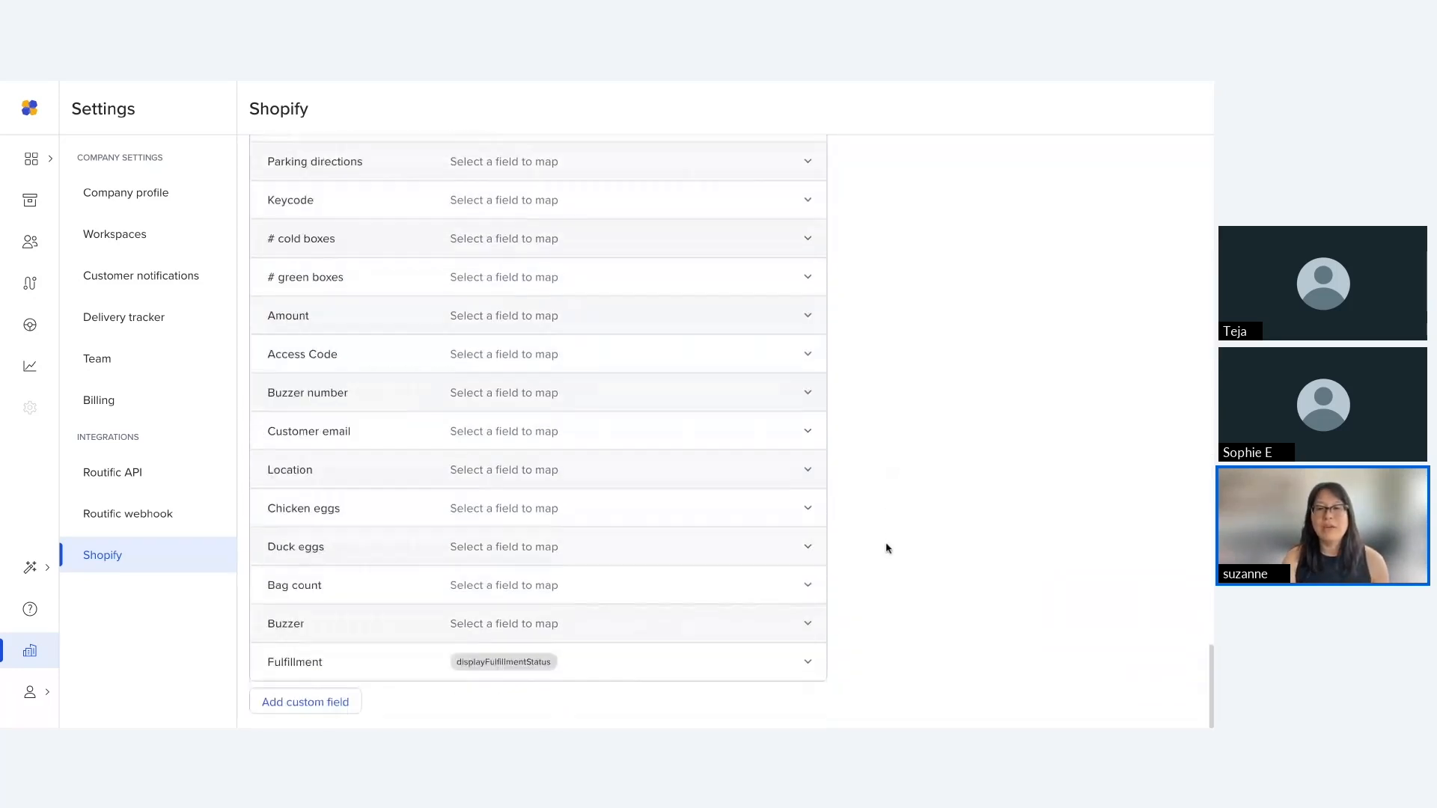
View the form for adding a custom field, cancel it, and return to the Shopify order update options.
{"action": "left_click", "coordinate": [320, 707]}
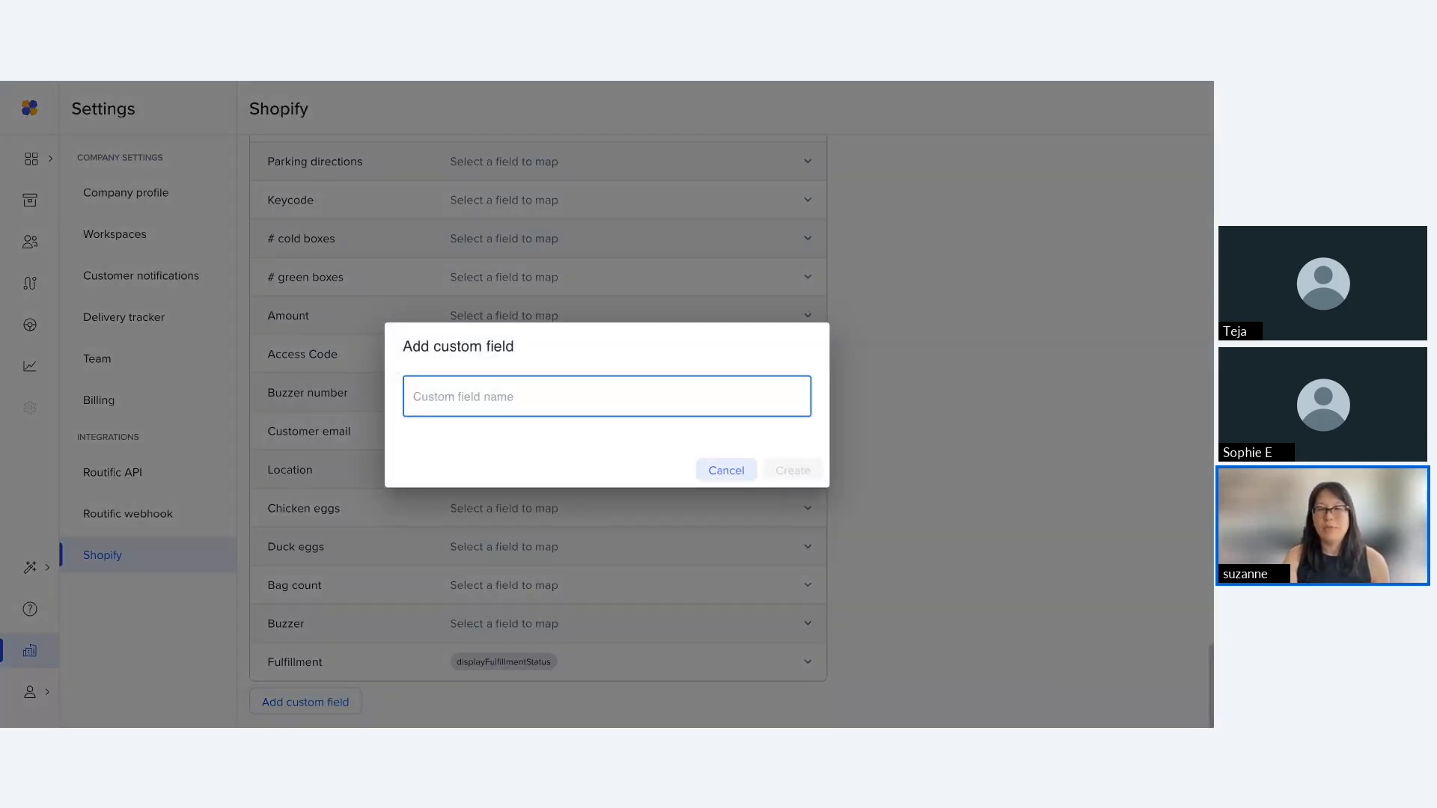
{"action": "left_click", "coordinate": [726, 470]}
{"action": "scroll", "coordinate": [735, 497], "scroll_direction": "up", "scroll_amount": 10}
{"action": "scroll", "coordinate": [735, 497], "scroll_direction": "up", "scroll_amount": 10}
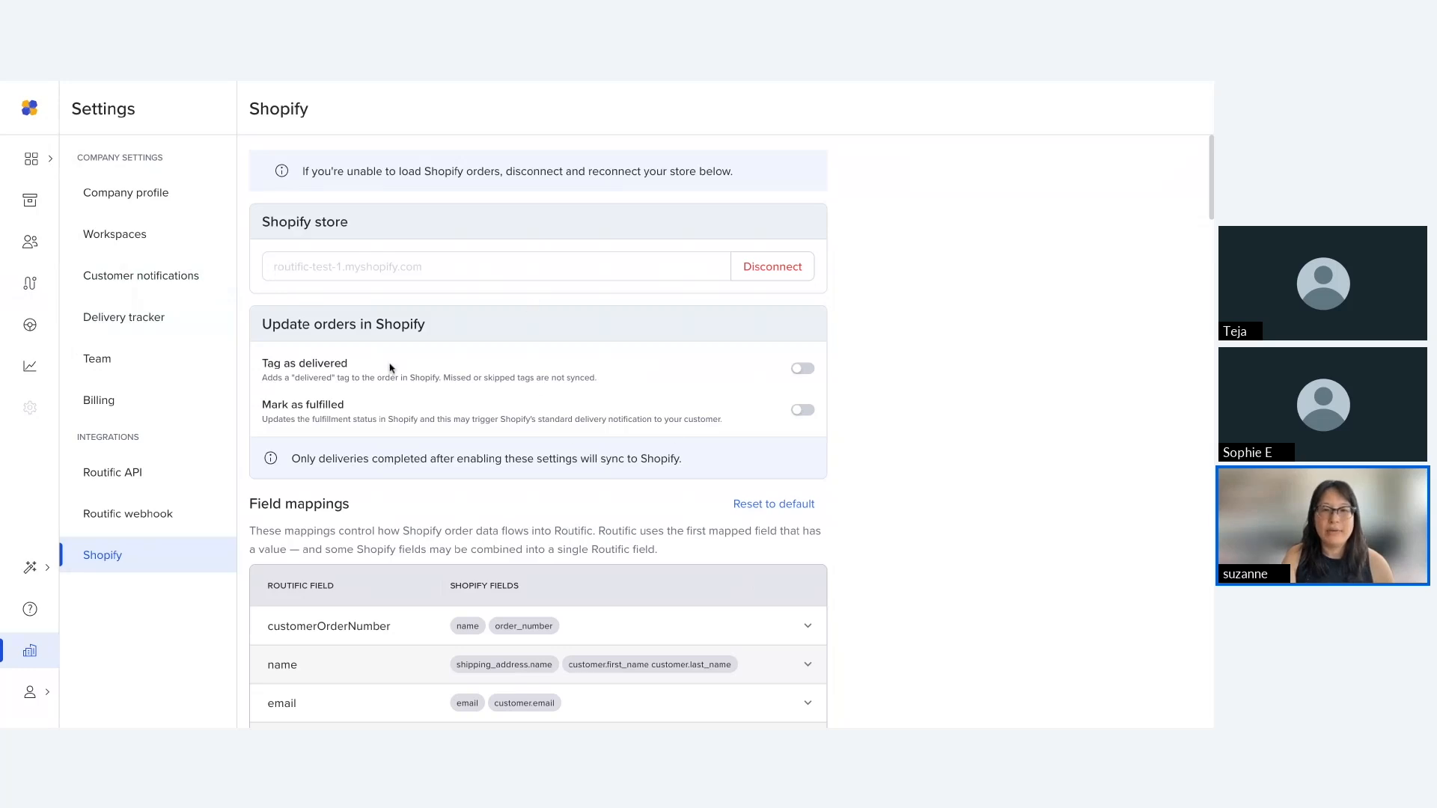
Import the six most recent Shopify orders, from Apr 15, 2026, into the Wed, Jun 17 routes.
{"action": "left_click", "coordinate": [29, 283]}
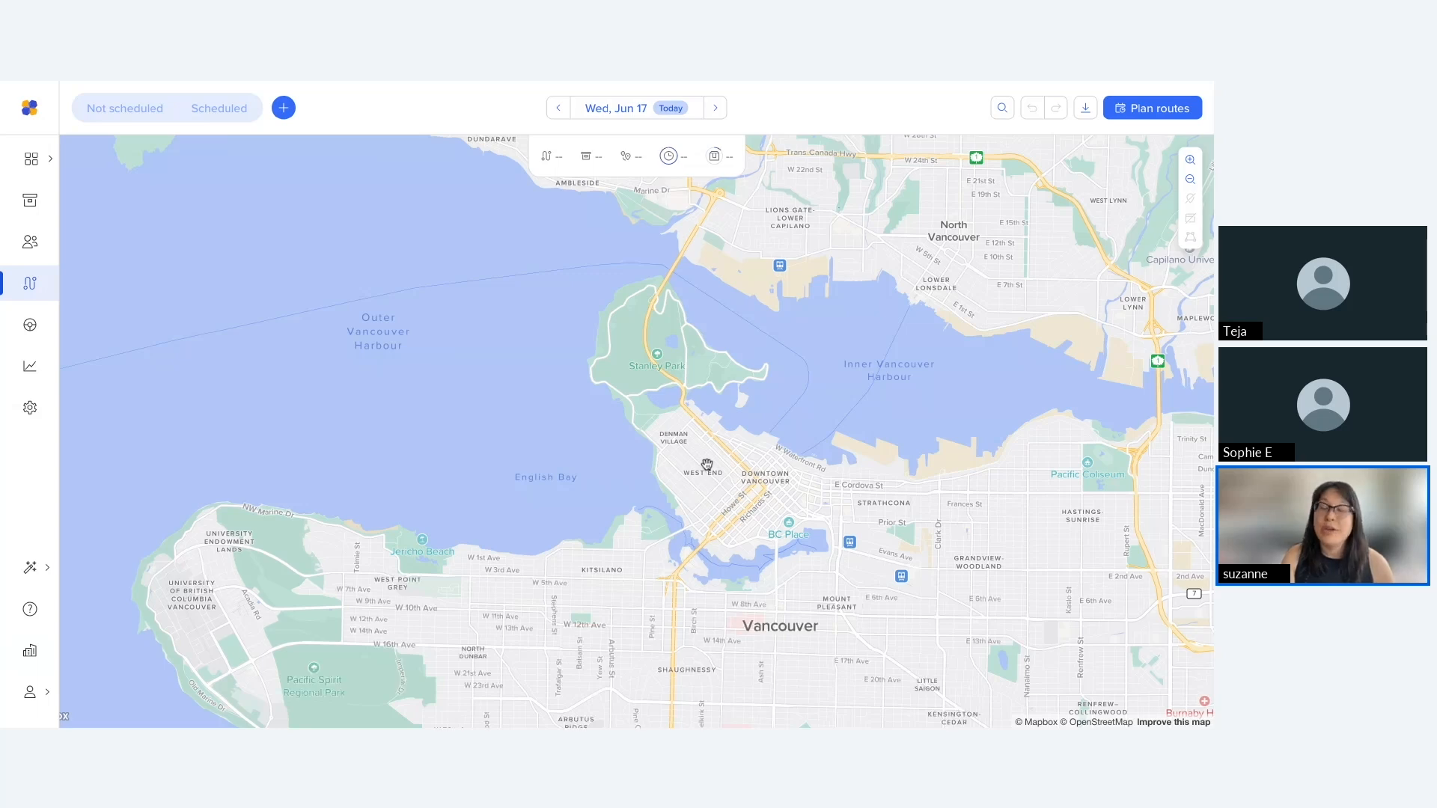
{"action": "left_click", "coordinate": [284, 110]}
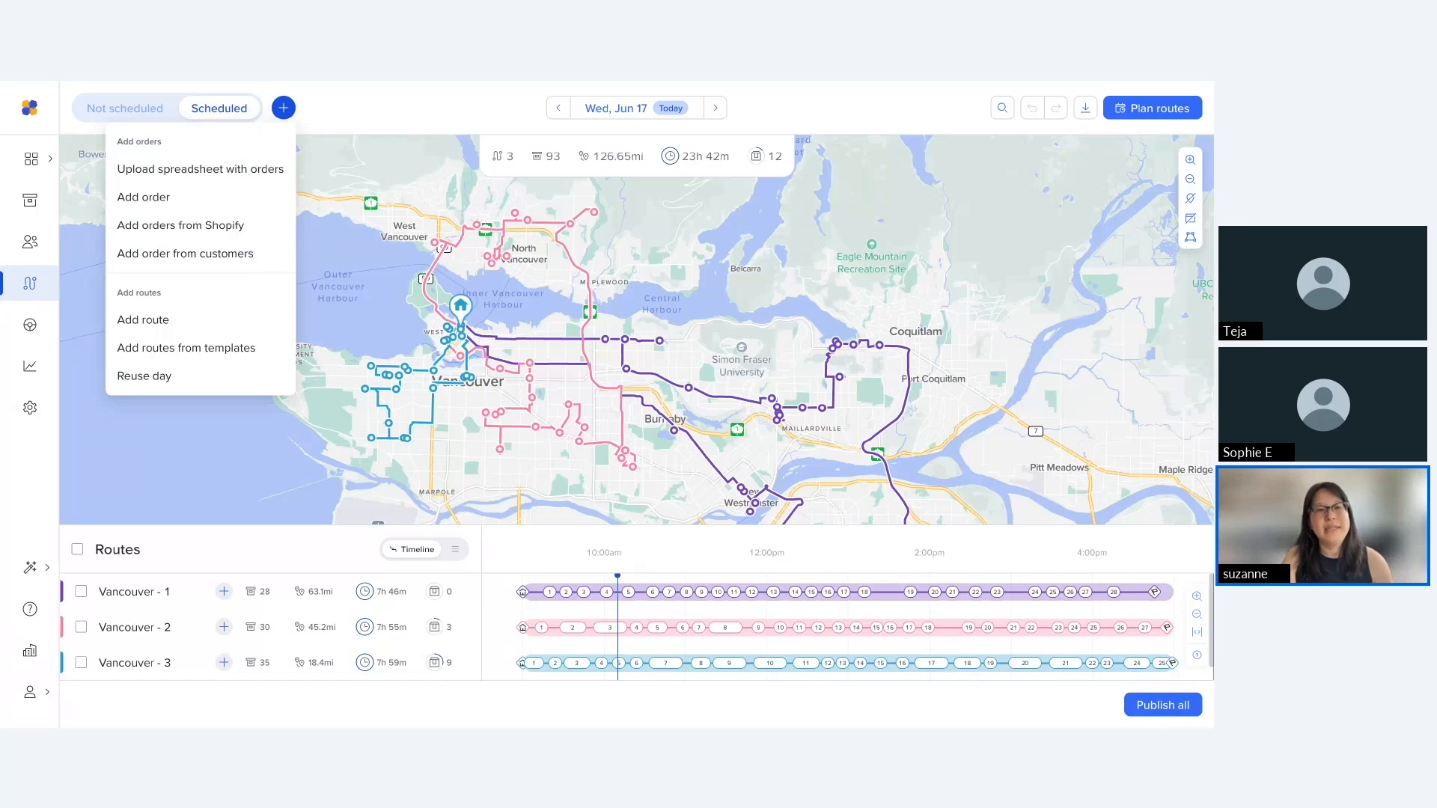
{"action": "left_click", "coordinate": [192, 234]}
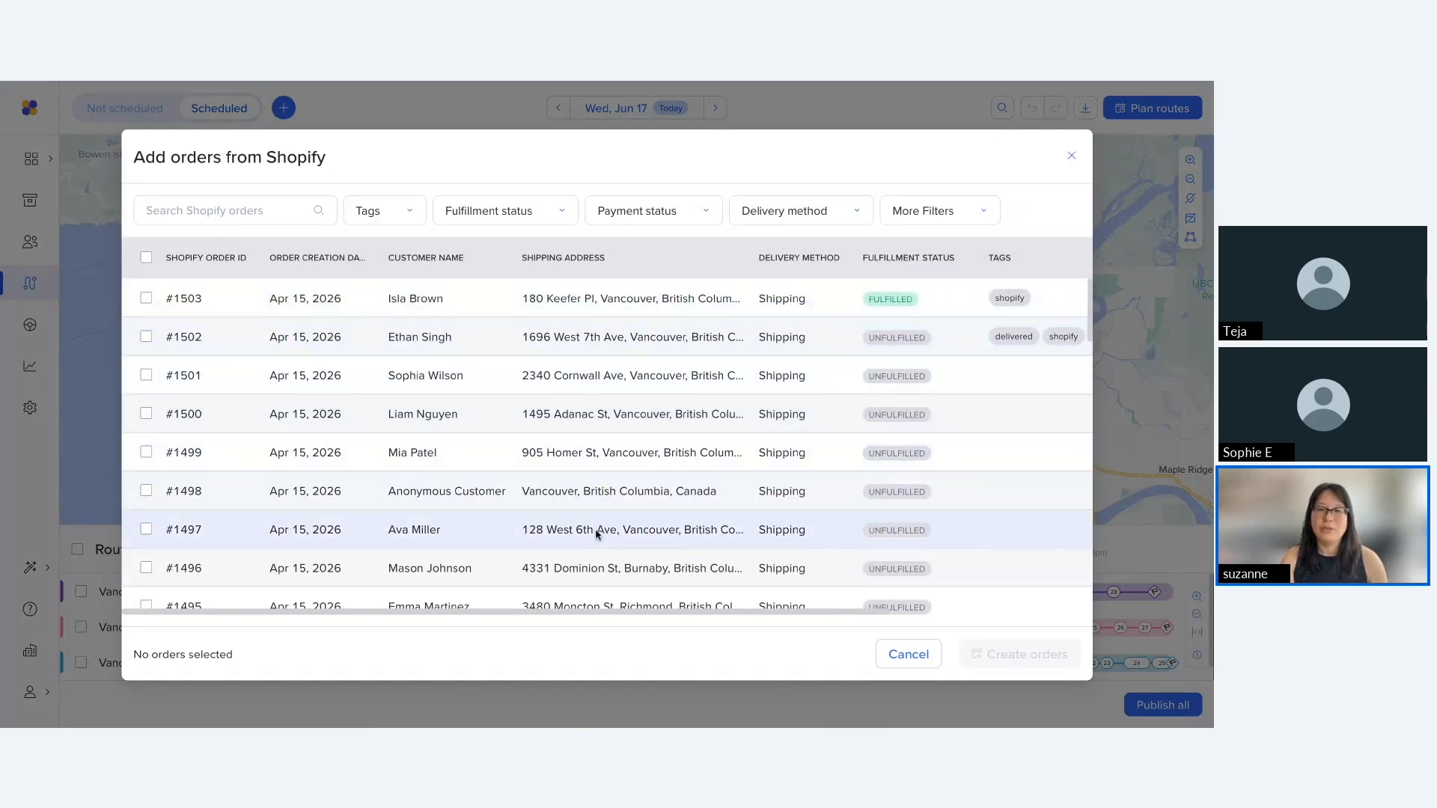
{"action": "left_click", "coordinate": [146, 336]}
{"action": "left_click", "coordinate": [146, 375]}
{"action": "left_click", "coordinate": [146, 417]}
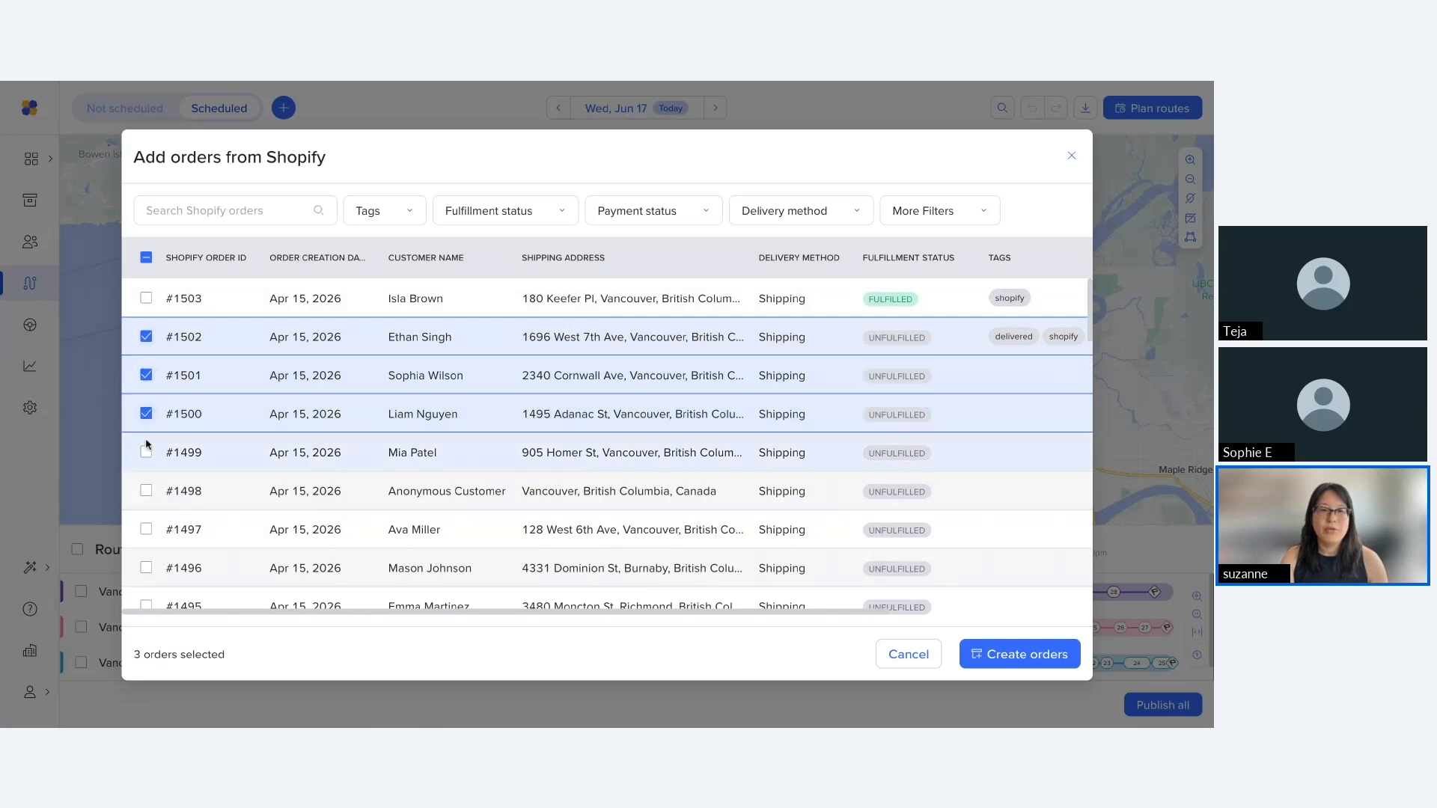
{"action": "left_click", "coordinate": [146, 453]}
{"action": "left_click", "coordinate": [146, 491]}
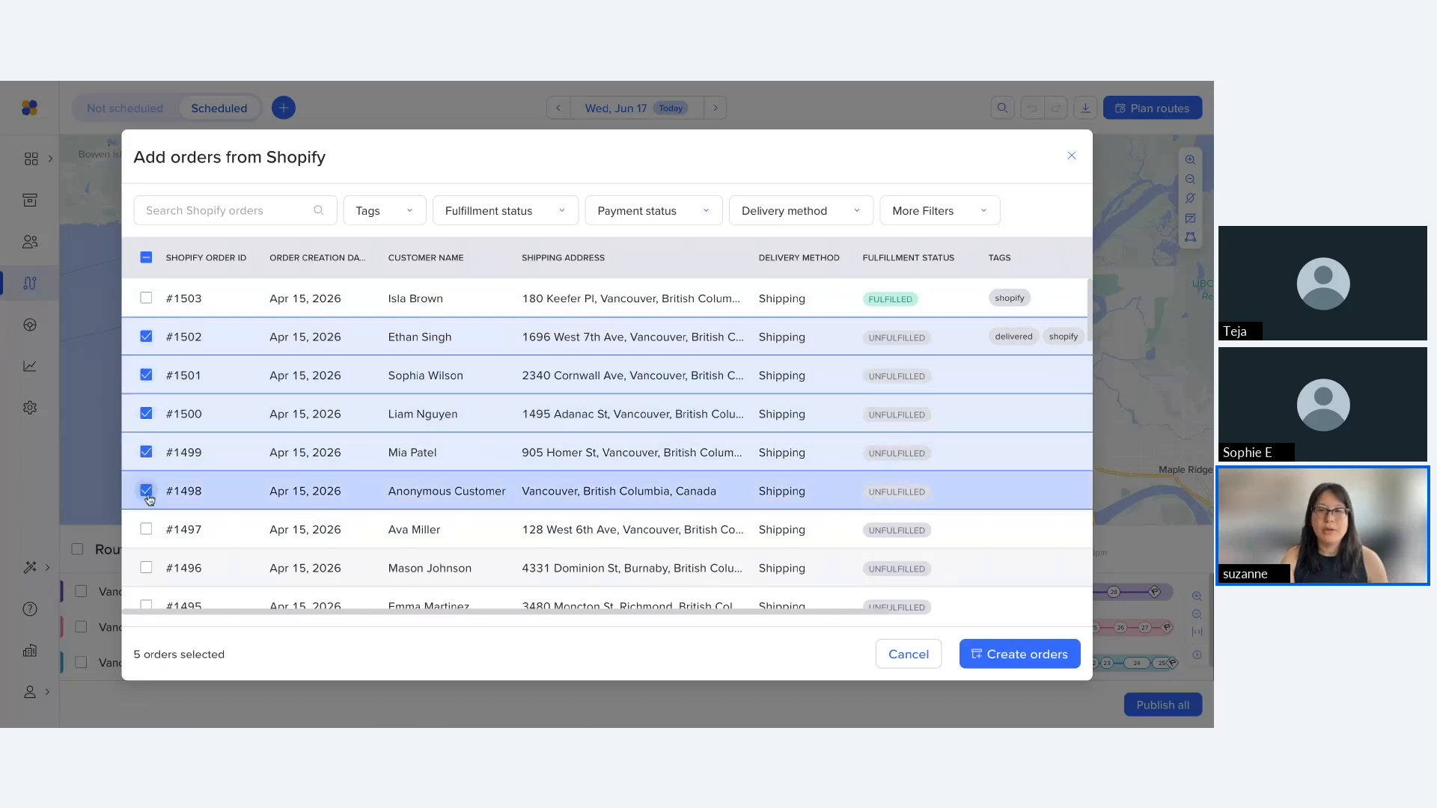
{"action": "left_click", "coordinate": [144, 298]}
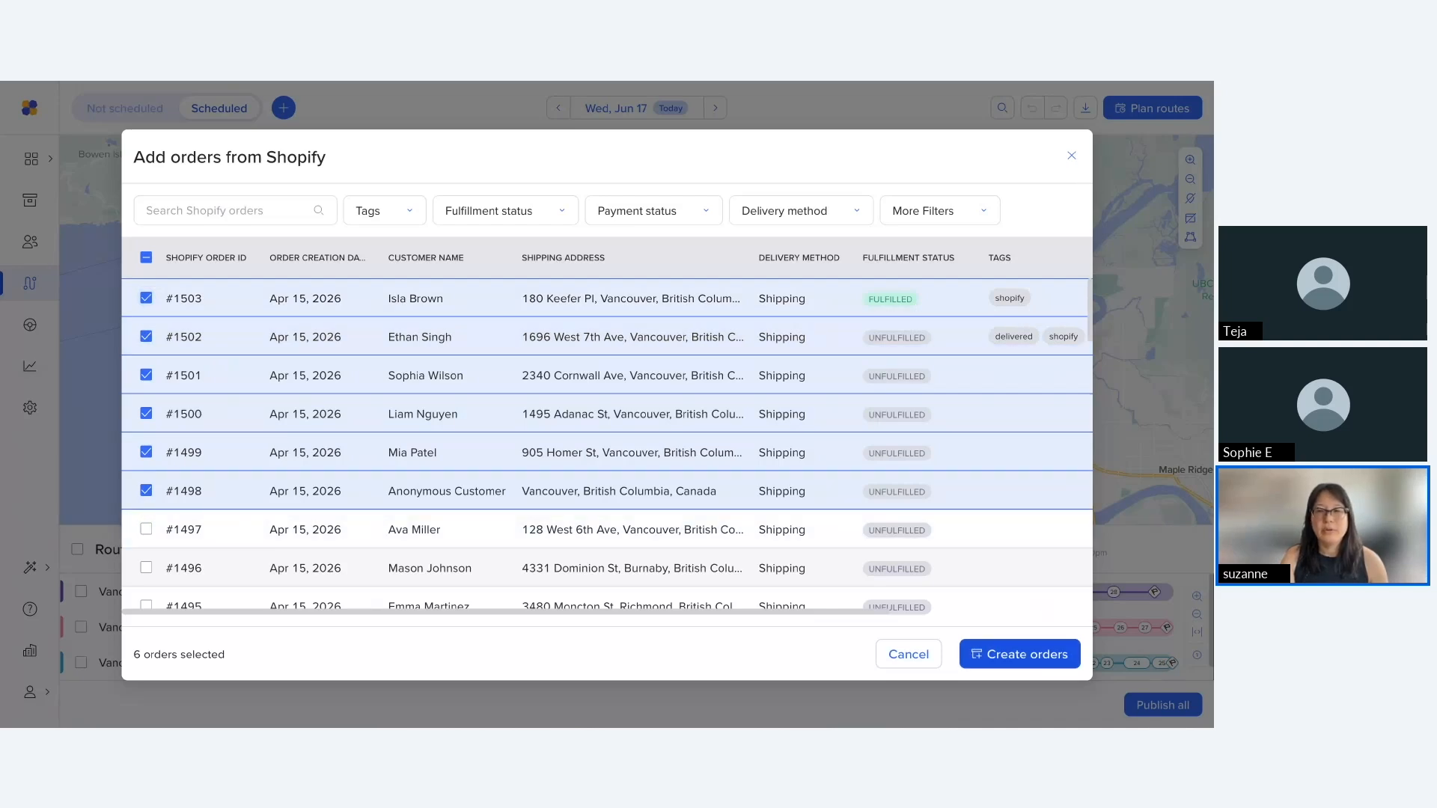
{"action": "left_click", "coordinate": [1019, 654]}
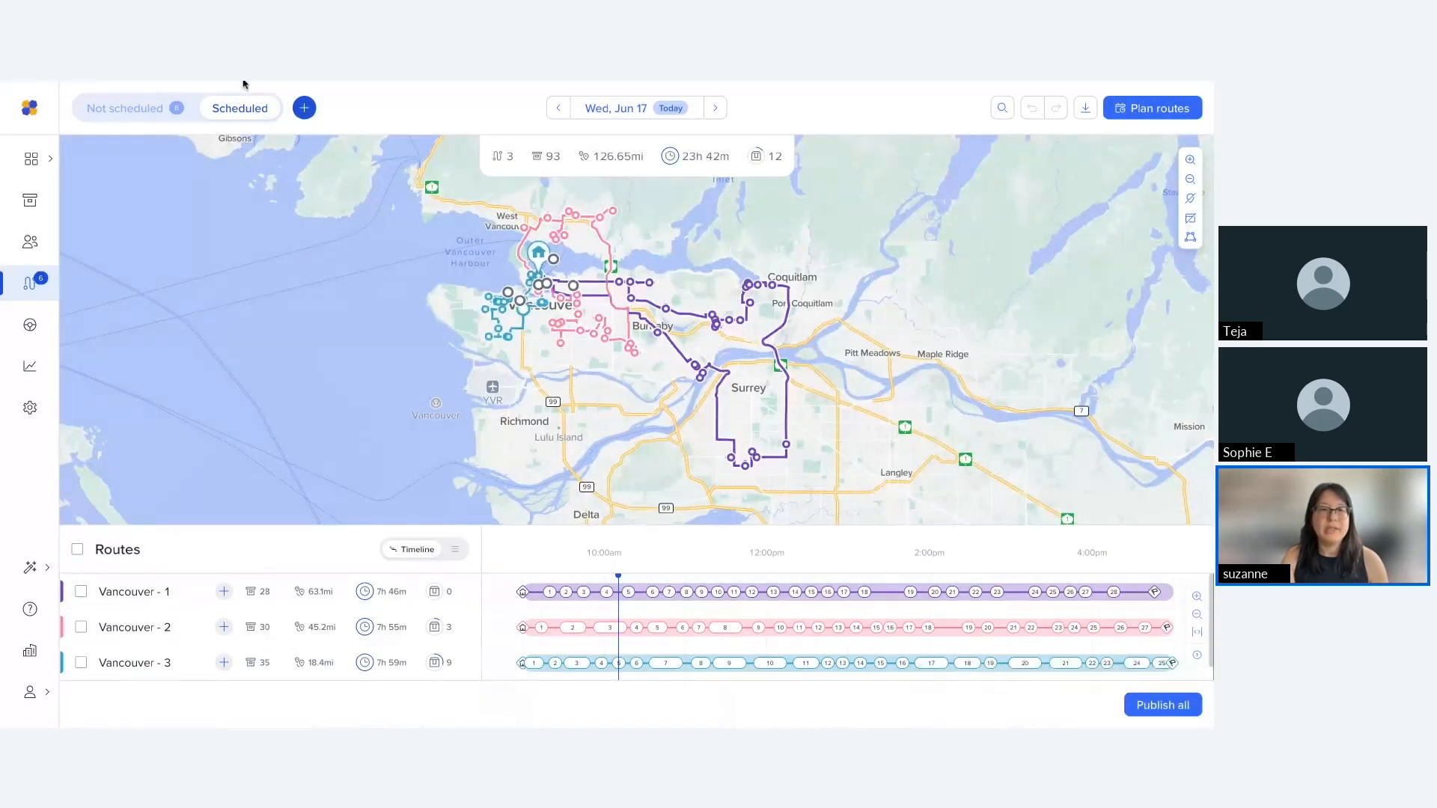
View the route planning options for all unscheduled orders, cancel without scheduling, and clear the selection.
{"action": "left_click", "coordinate": [116, 108]}
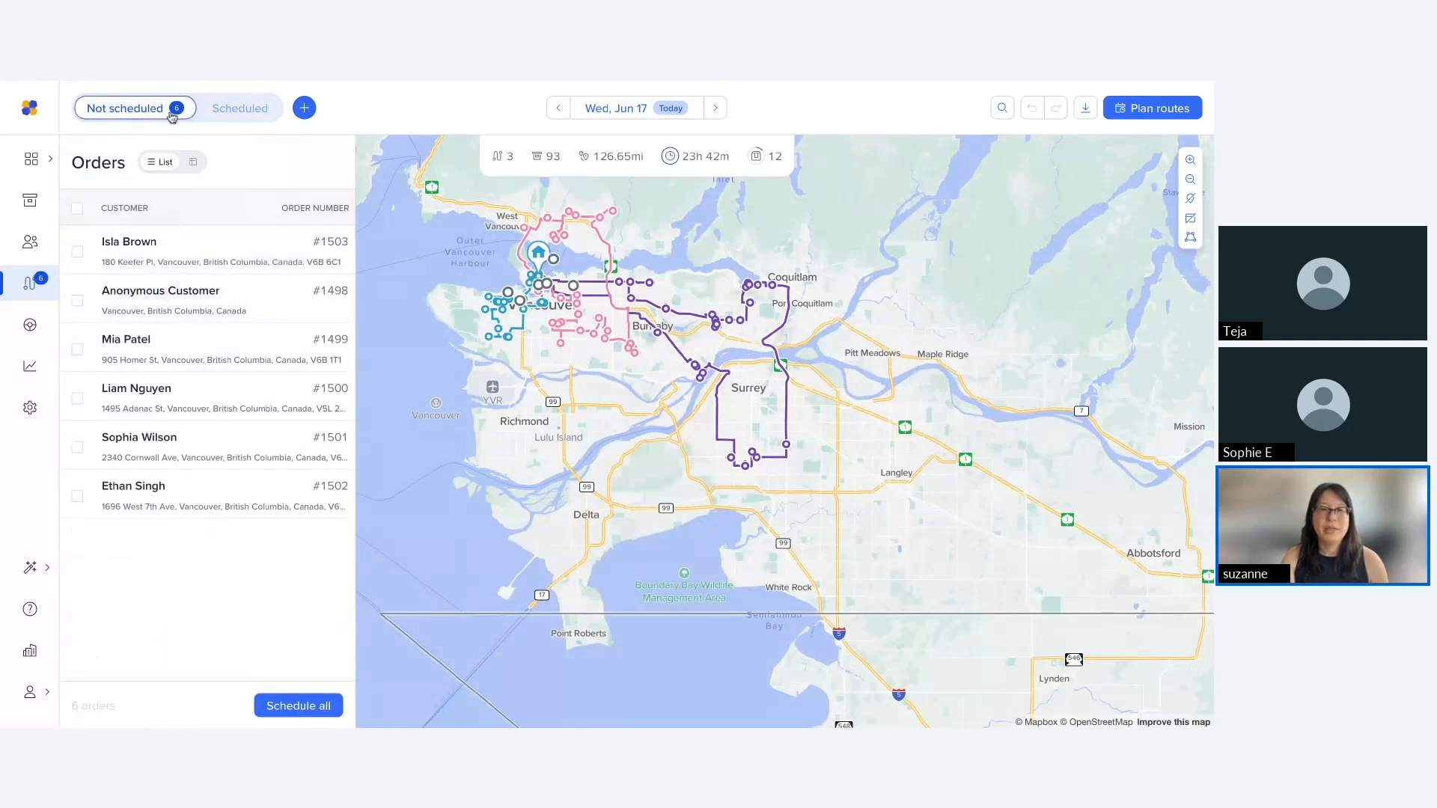
{"action": "left_click", "coordinate": [78, 209]}
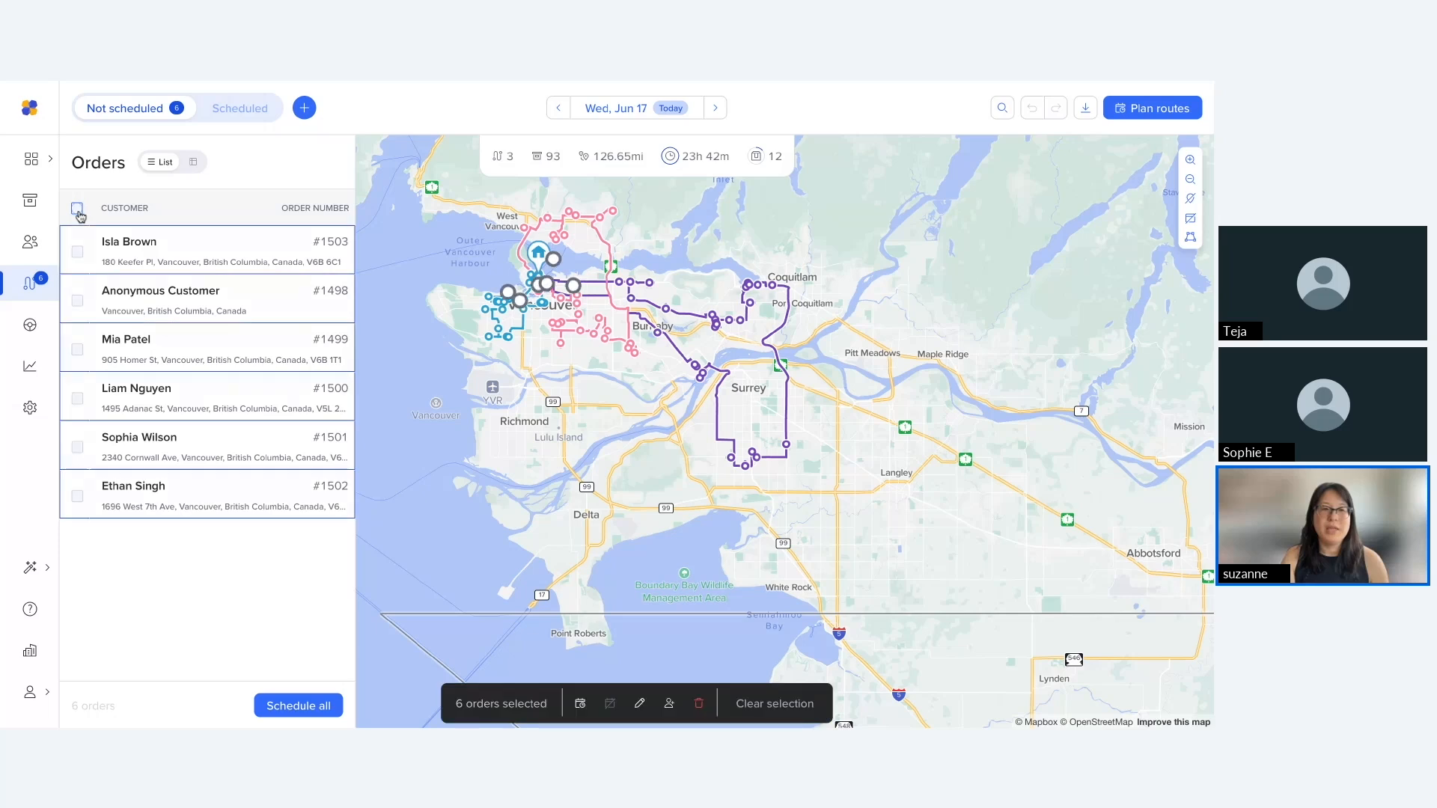
{"action": "left_click", "coordinate": [581, 705]}
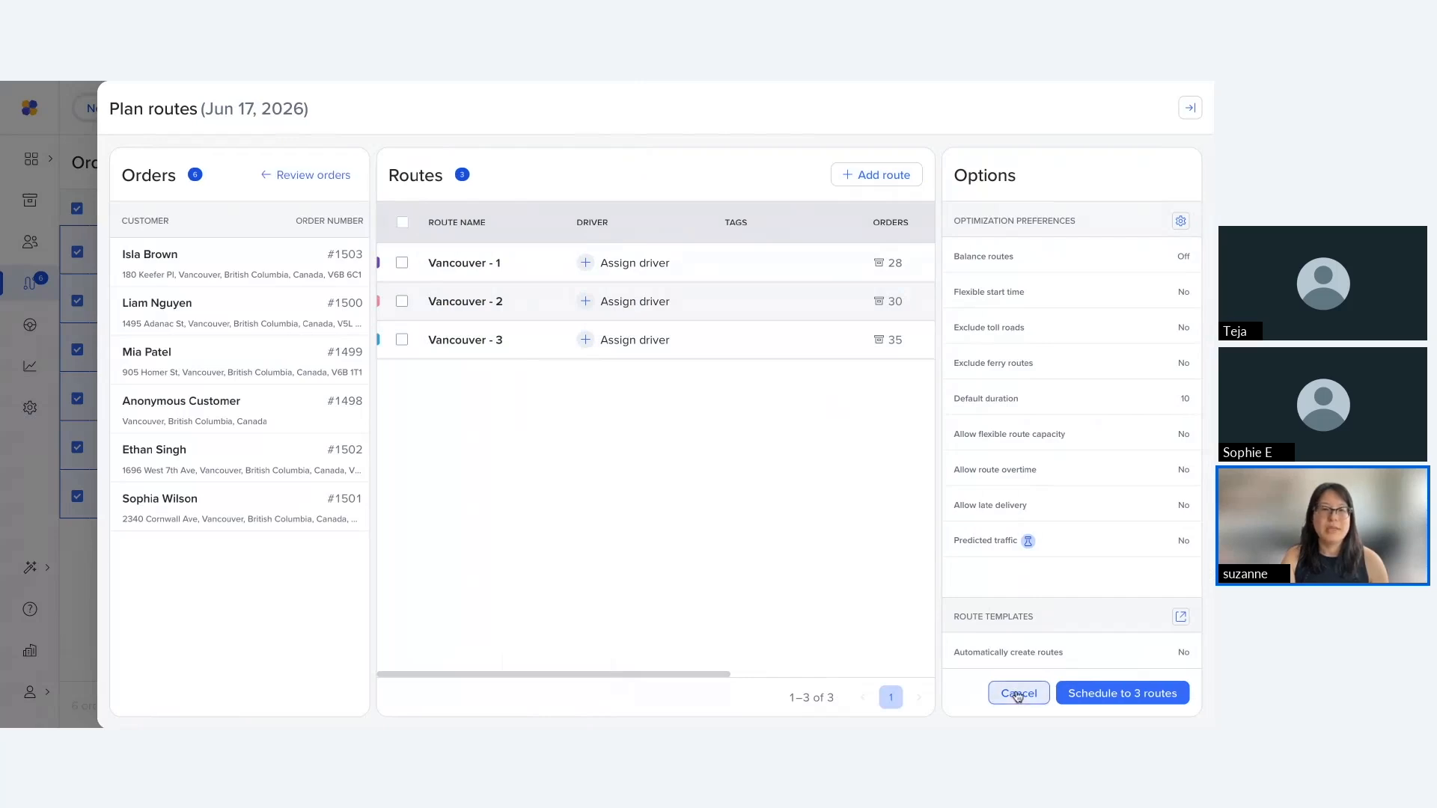
{"action": "left_click", "coordinate": [1018, 695]}
{"action": "left_click", "coordinate": [78, 209]}
Open the first unscheduled order and read its customer information, order details and notes.
{"action": "left_click", "coordinate": [198, 239]}
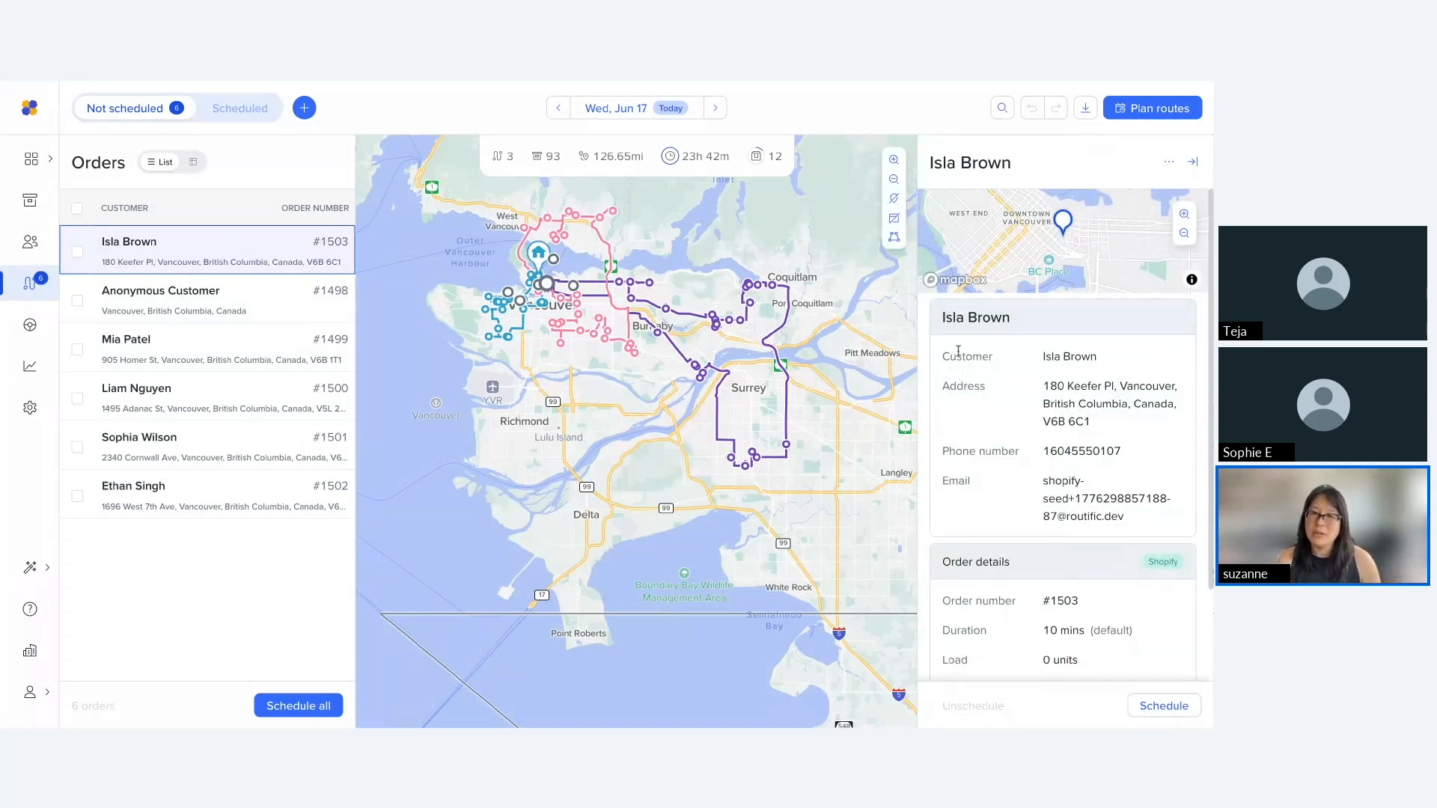
{"action": "scroll", "coordinate": [1082, 453], "scroll_direction": "down", "scroll_amount": 3}
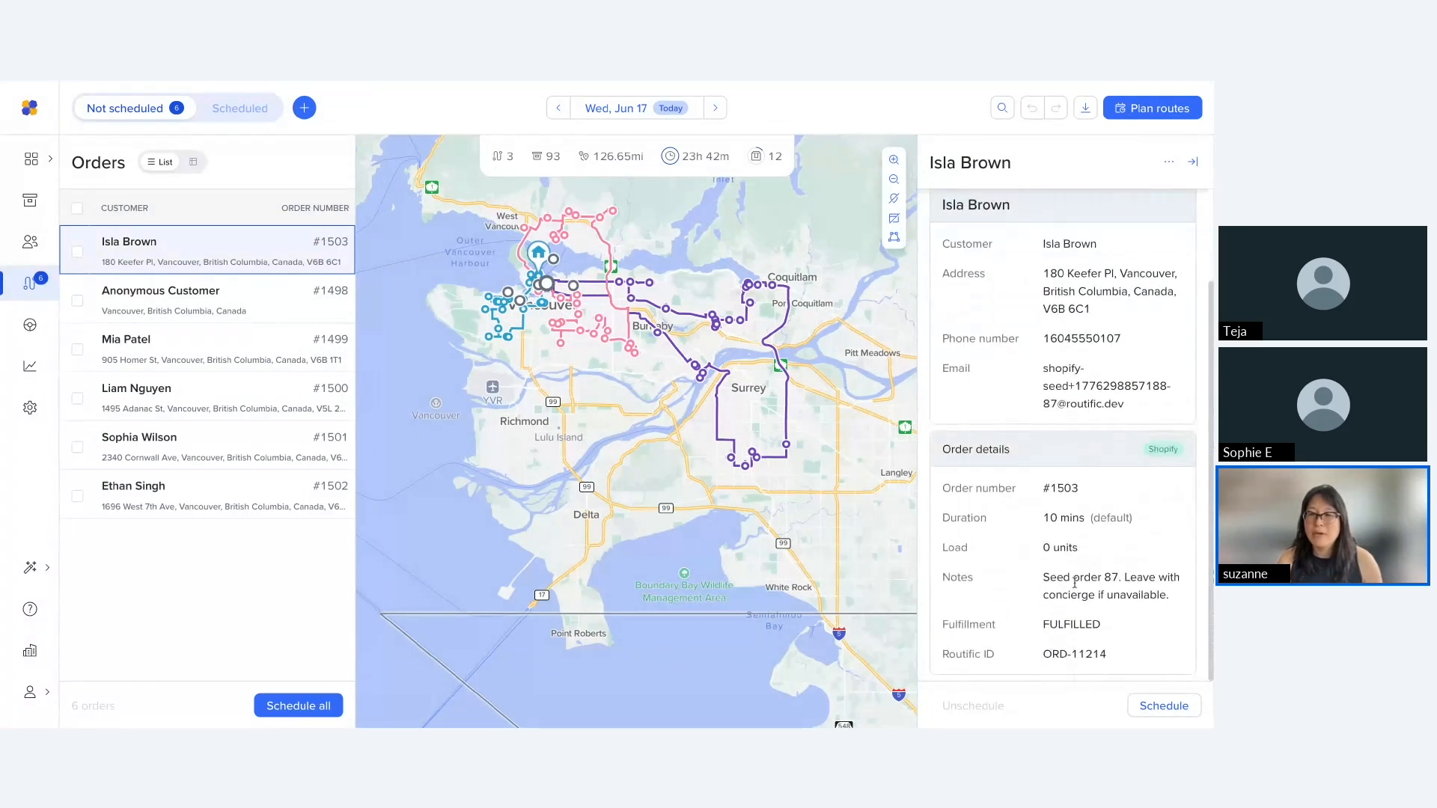
{"action": "left_click_drag", "start_coordinate": [1071, 577], "coordinate": [1145, 588]}
{"action": "left_click", "coordinate": [1145, 589]}
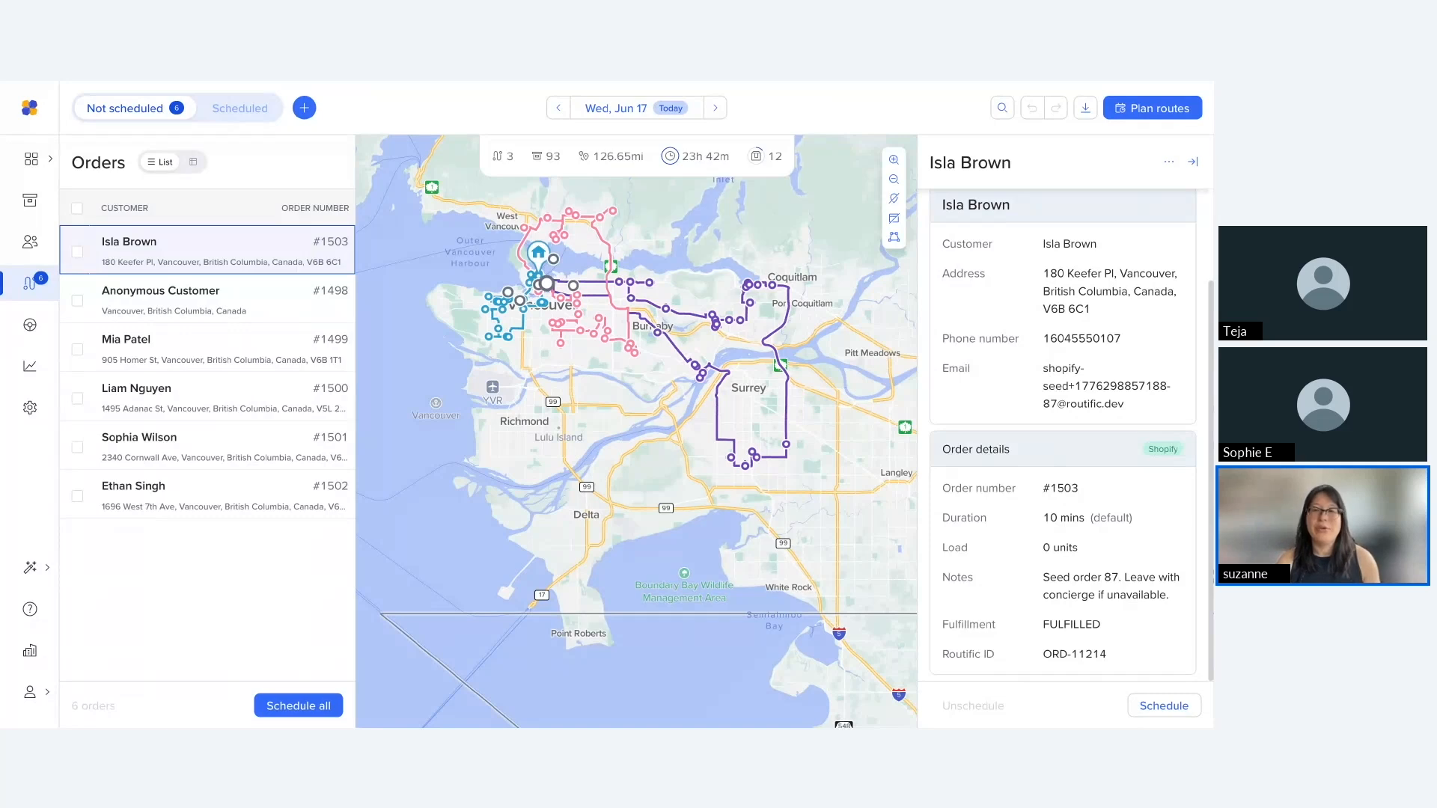
Check the Shopify labels and order numbers in the full orders list, and return to the routes map.
{"action": "left_click", "coordinate": [34, 213]}
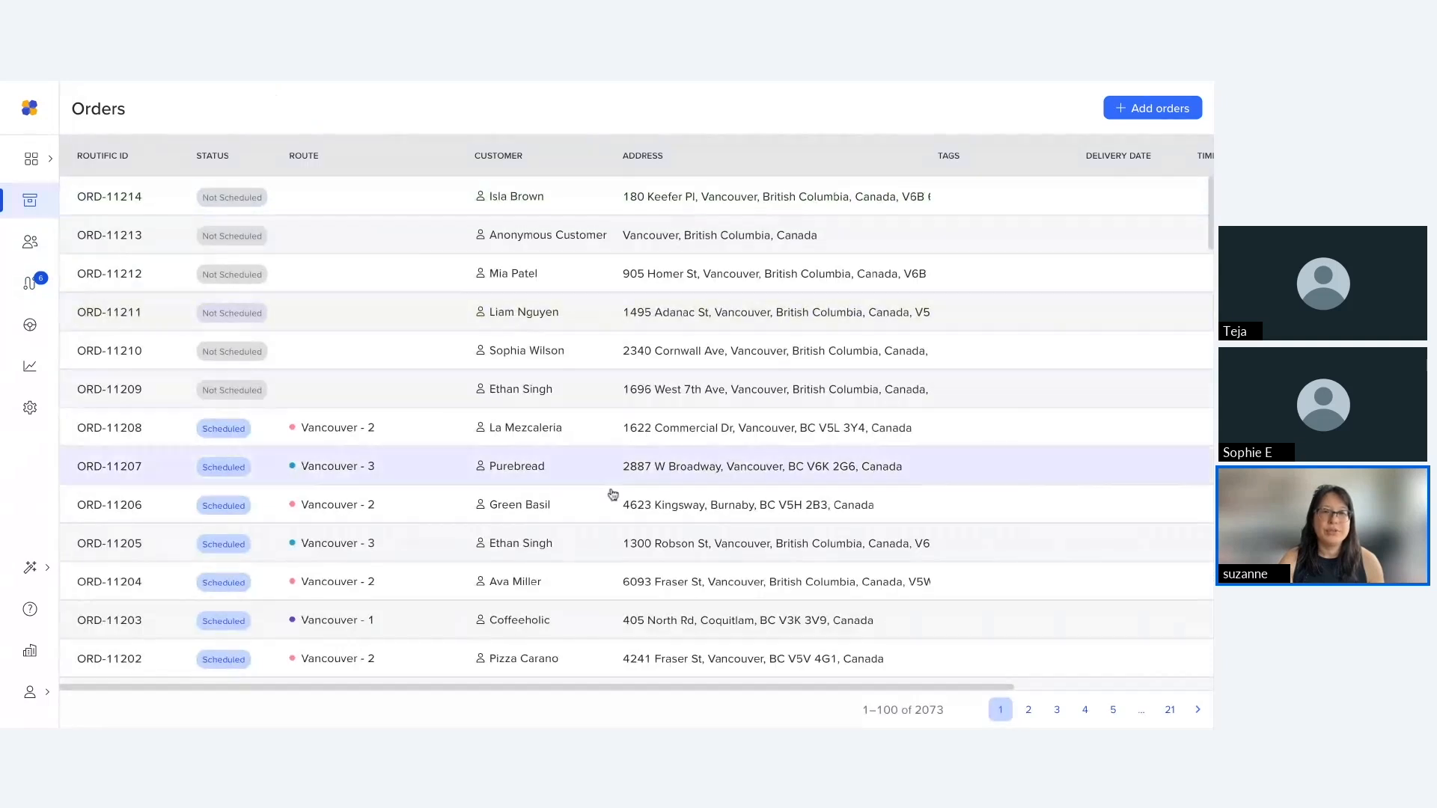
{"action": "left_click_drag", "start_coordinate": [571, 686], "coordinate": [853, 684]}
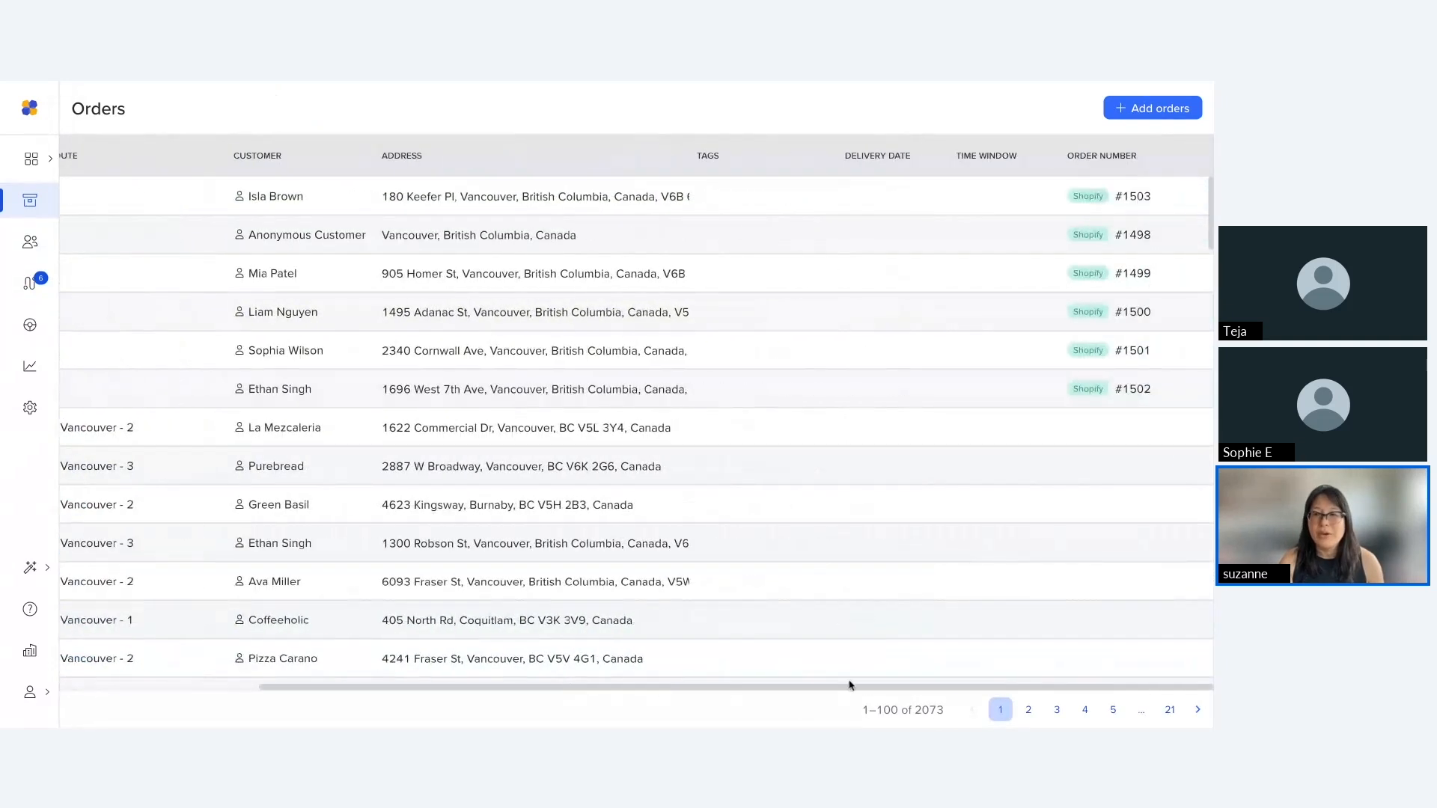
{"action": "left_click_drag", "start_coordinate": [816, 689], "coordinate": [391, 417]}
{"action": "left_click", "coordinate": [31, 283]}
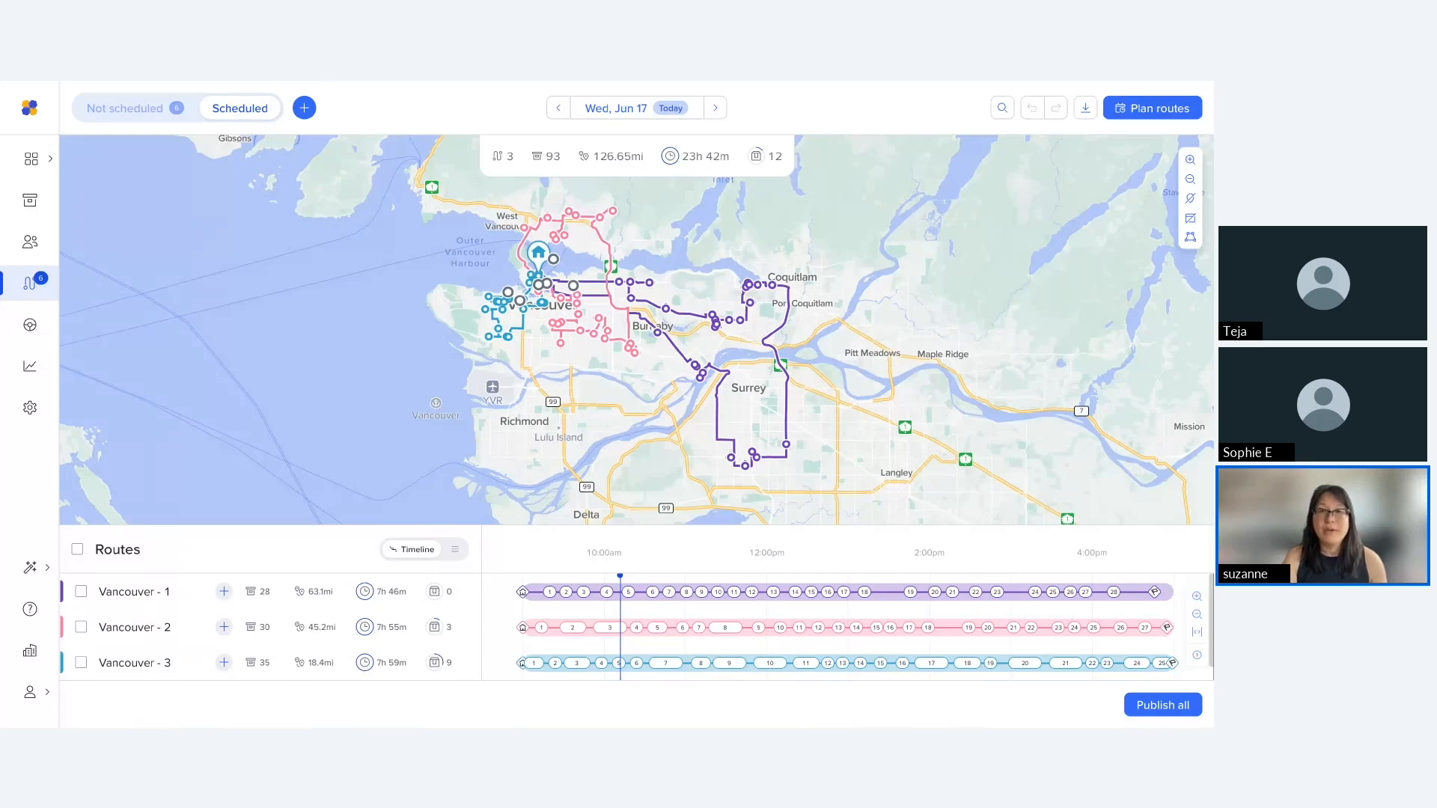
Switch to the Orders list in the Shopify admin.
{"action": "key", "text": "alt+Tab"}
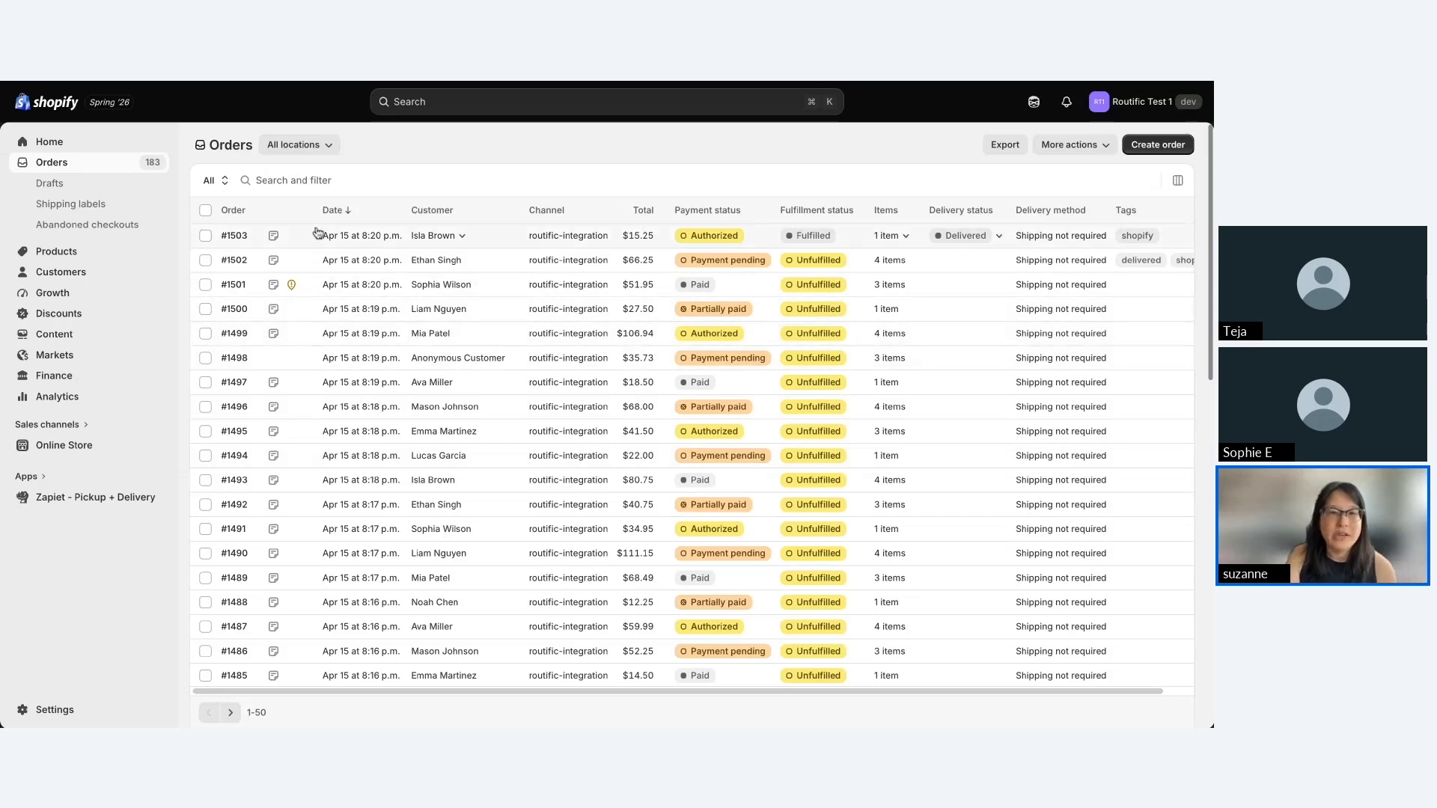
{"action": "left_click", "coordinate": [205, 236]}
{"action": "left_click", "coordinate": [205, 260]}
{"action": "left_click", "coordinate": [206, 284]}
{"action": "left_click", "coordinate": [206, 310]}
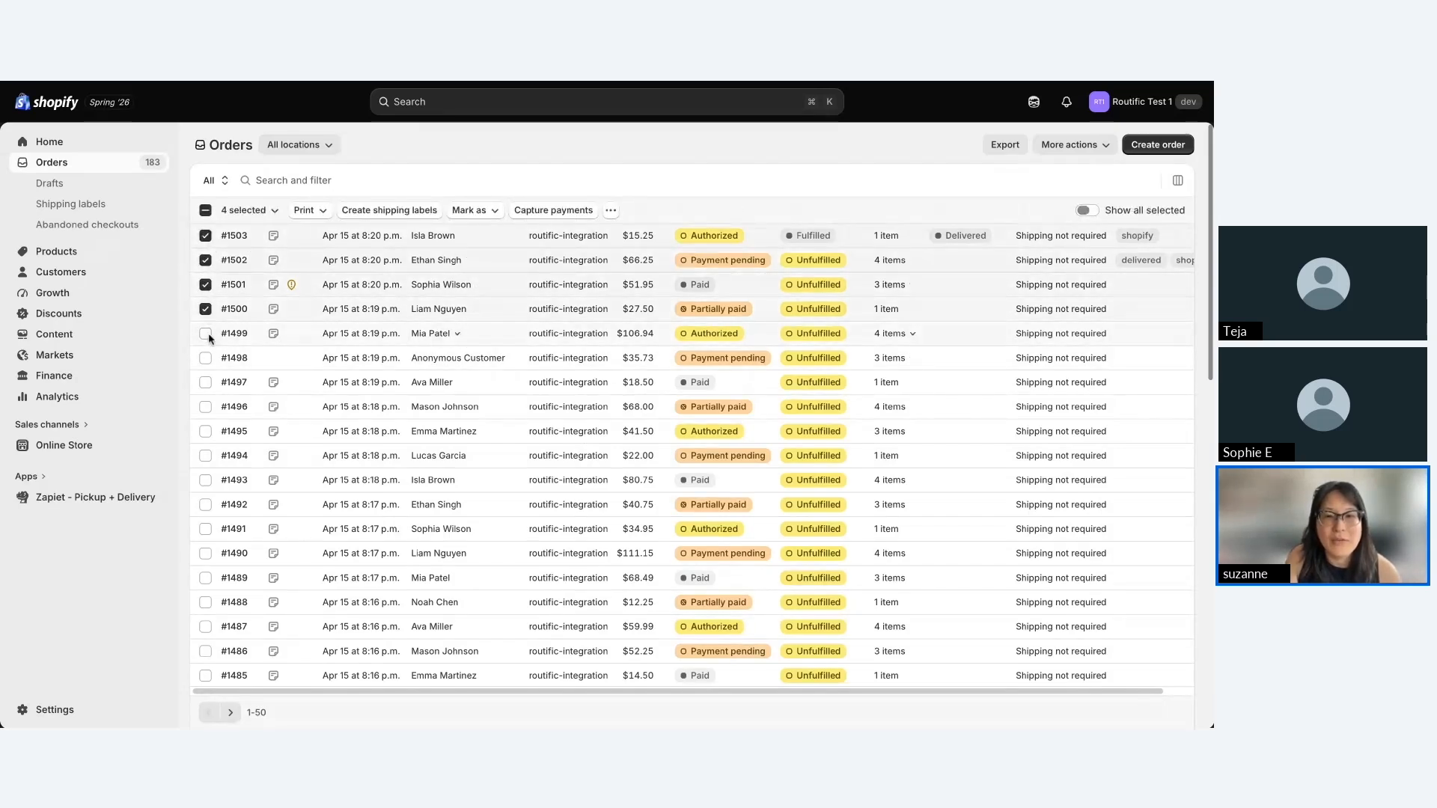
{"action": "left_click", "coordinate": [205, 236]}
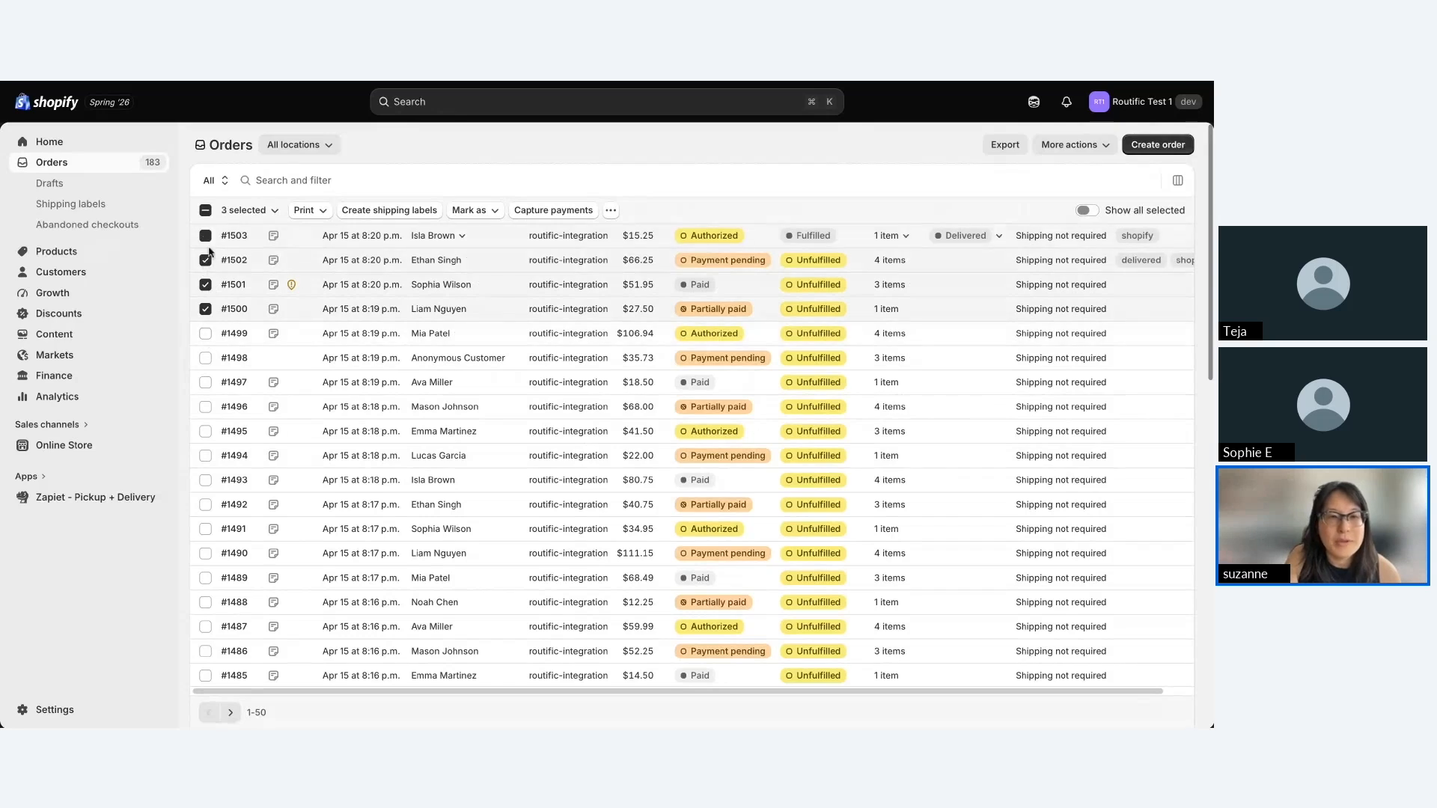
{"action": "left_click", "coordinate": [205, 260]}
{"action": "left_click", "coordinate": [205, 285]}
{"action": "left_click", "coordinate": [205, 309]}
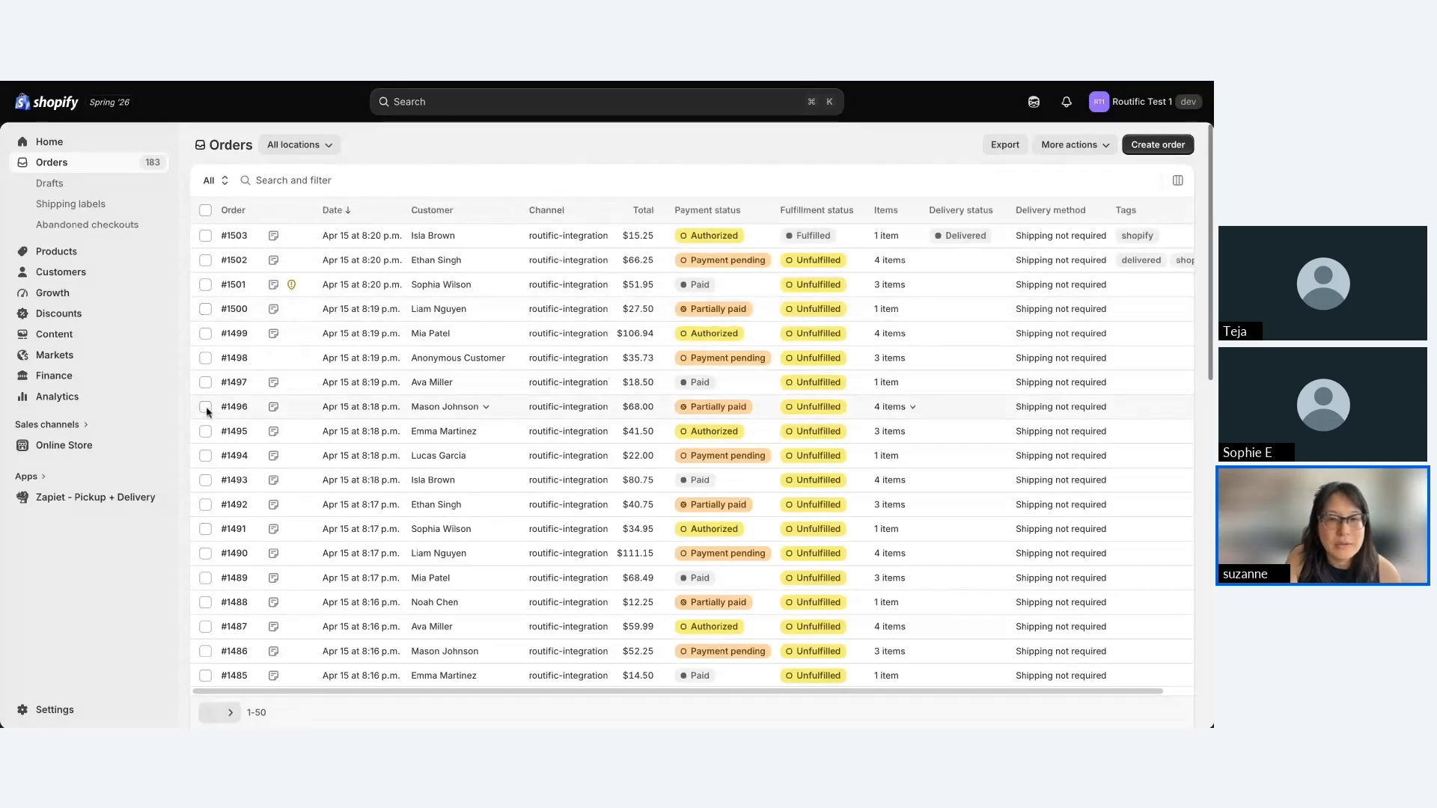
Select five consecutive unfulfilled Apr 15 orders further down the list and send them to the Vancouver workspace in Routific.
{"action": "left_click", "coordinate": [205, 406]}
{"action": "left_click", "coordinate": [205, 431]}
{"action": "left_click", "coordinate": [205, 455]}
{"action": "left_click", "coordinate": [205, 480]}
{"action": "left_click", "coordinate": [205, 506]}
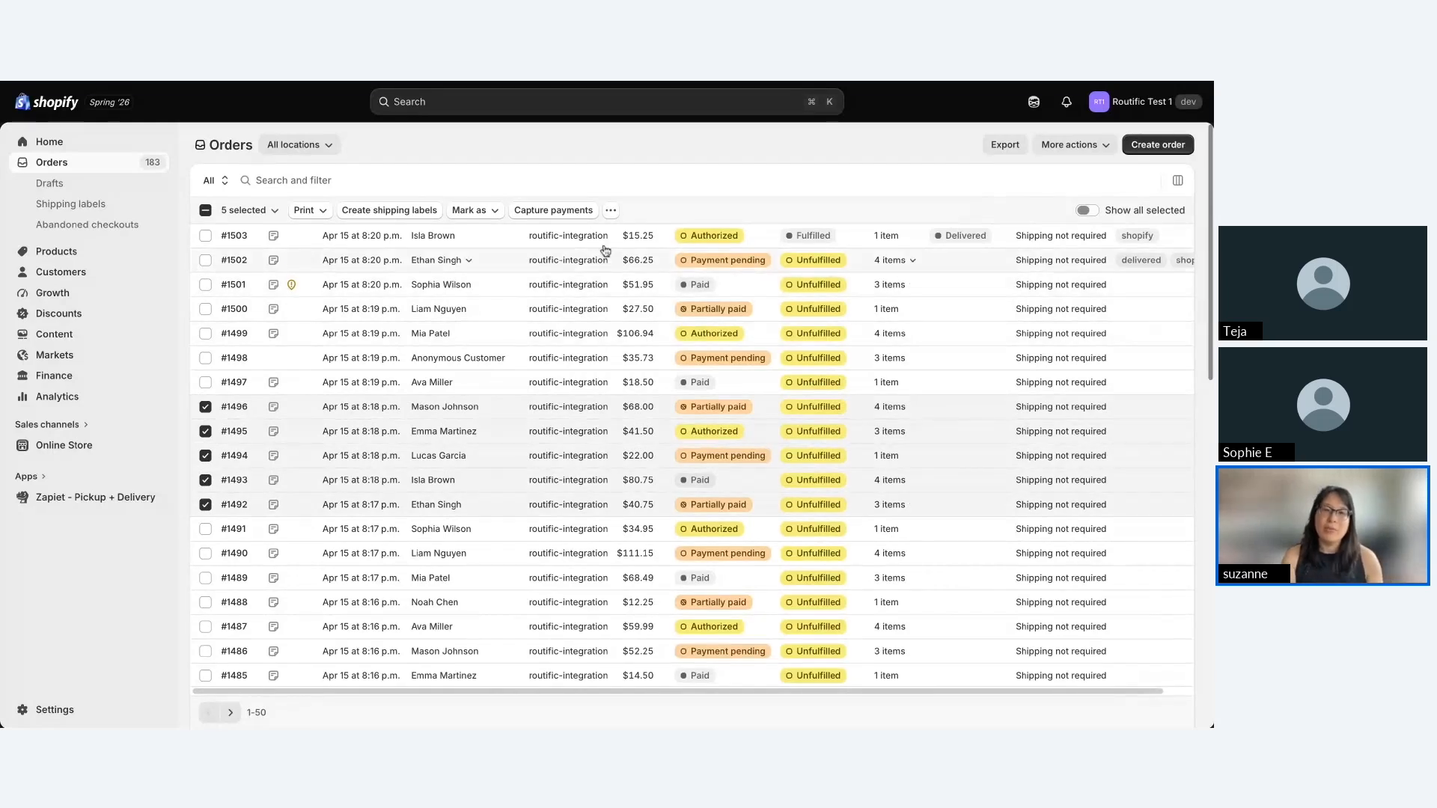
{"action": "left_click", "coordinate": [612, 212]}
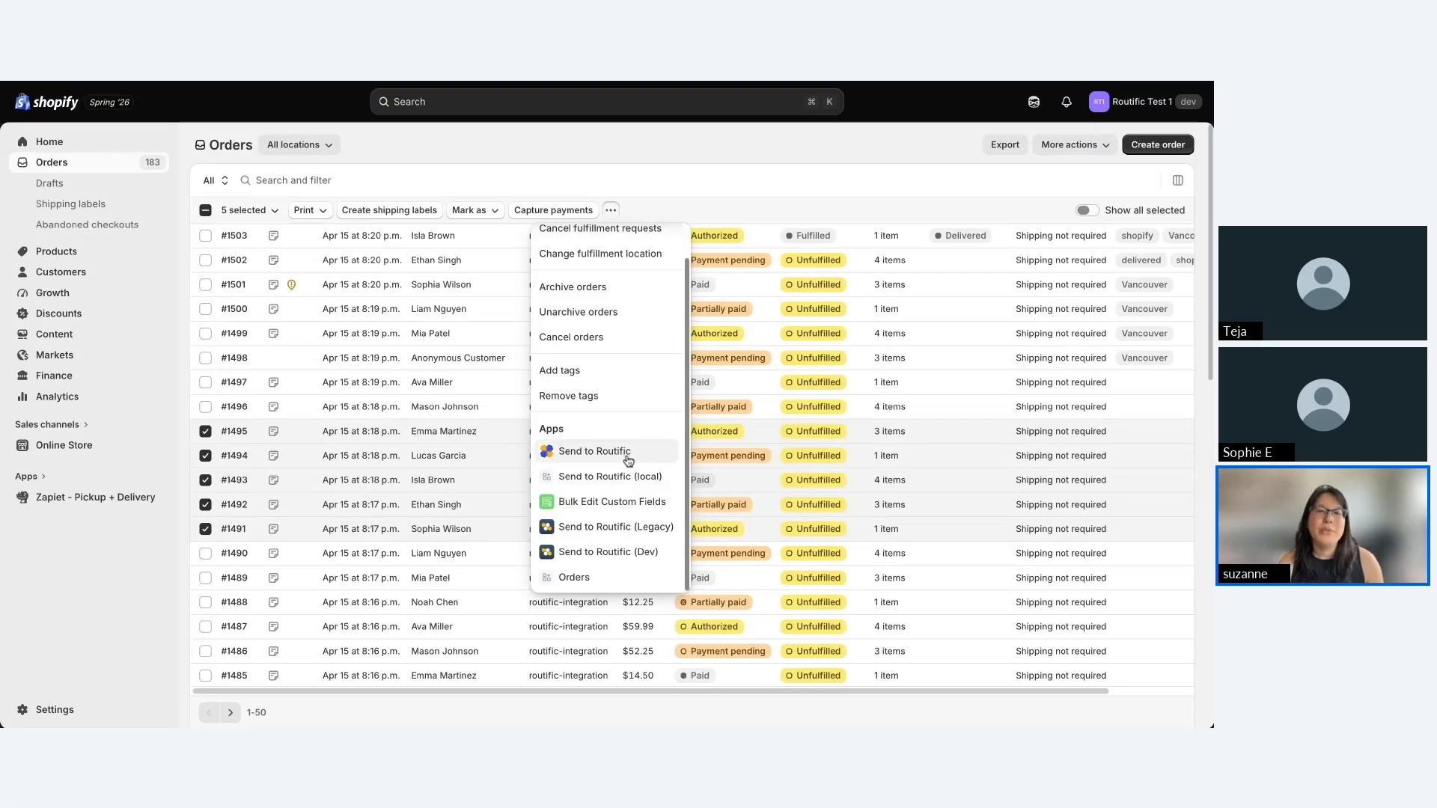
{"action": "left_click", "coordinate": [627, 456]}
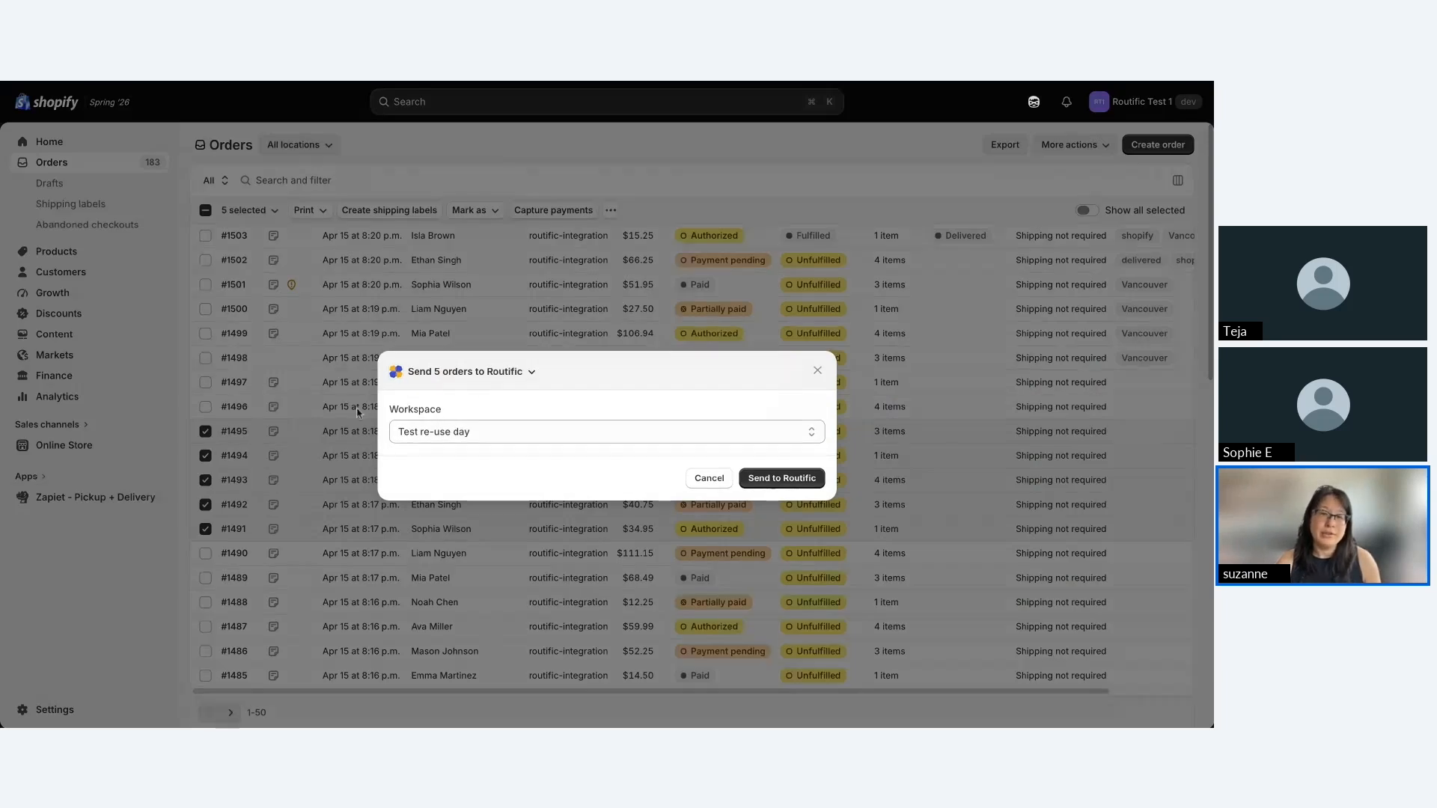
{"action": "left_click", "coordinate": [460, 437]}
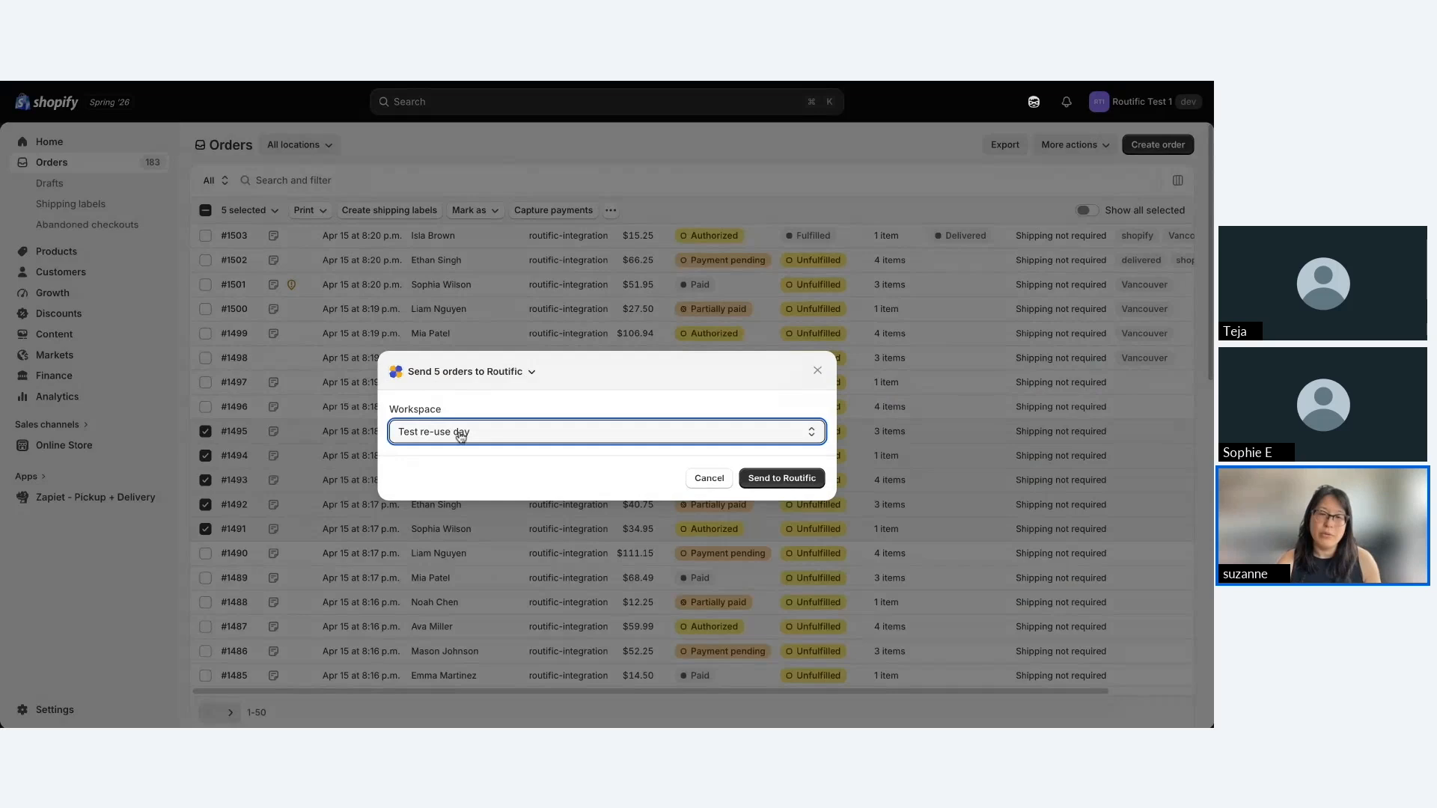
{"action": "left_click", "coordinate": [434, 423]}
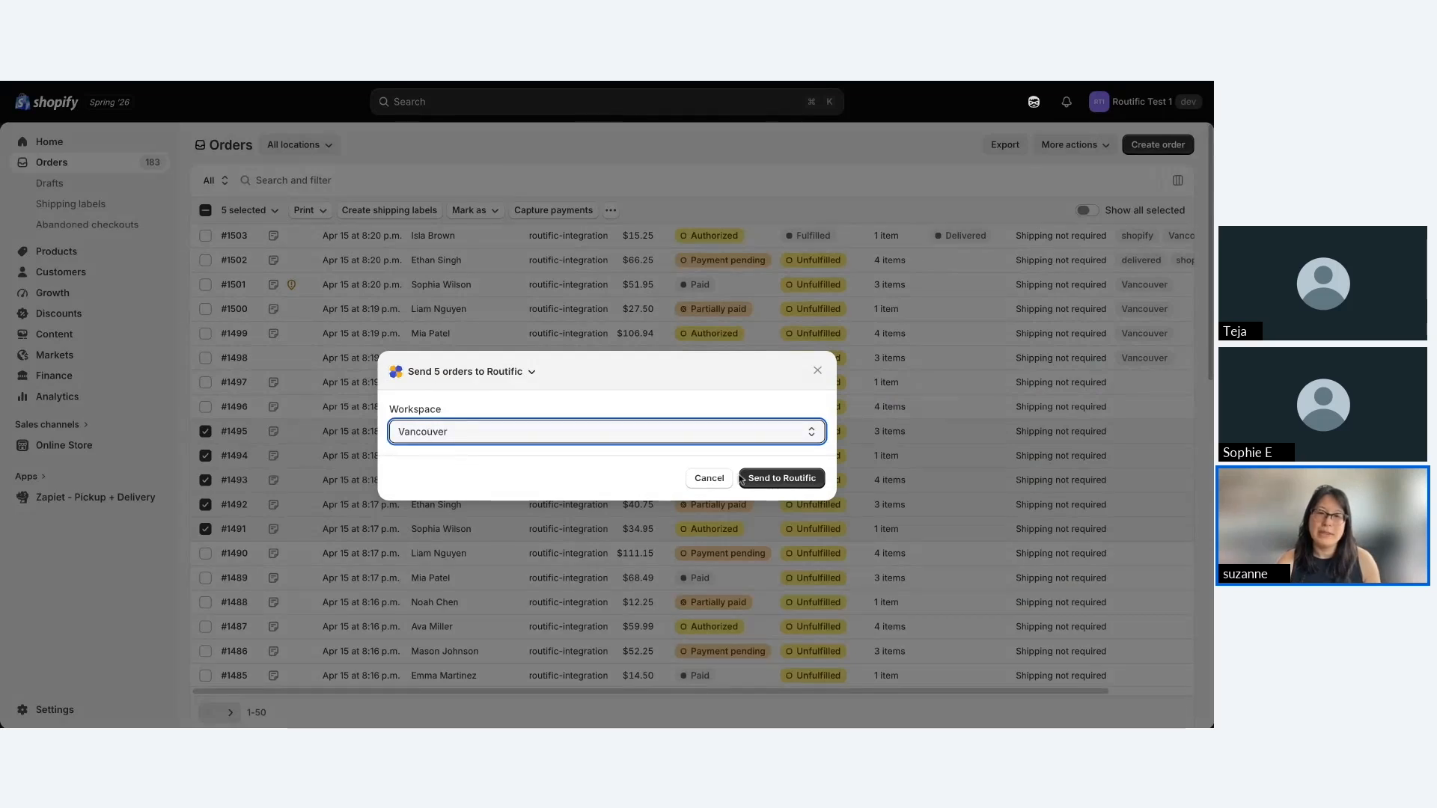
{"action": "left_click", "coordinate": [762, 483]}
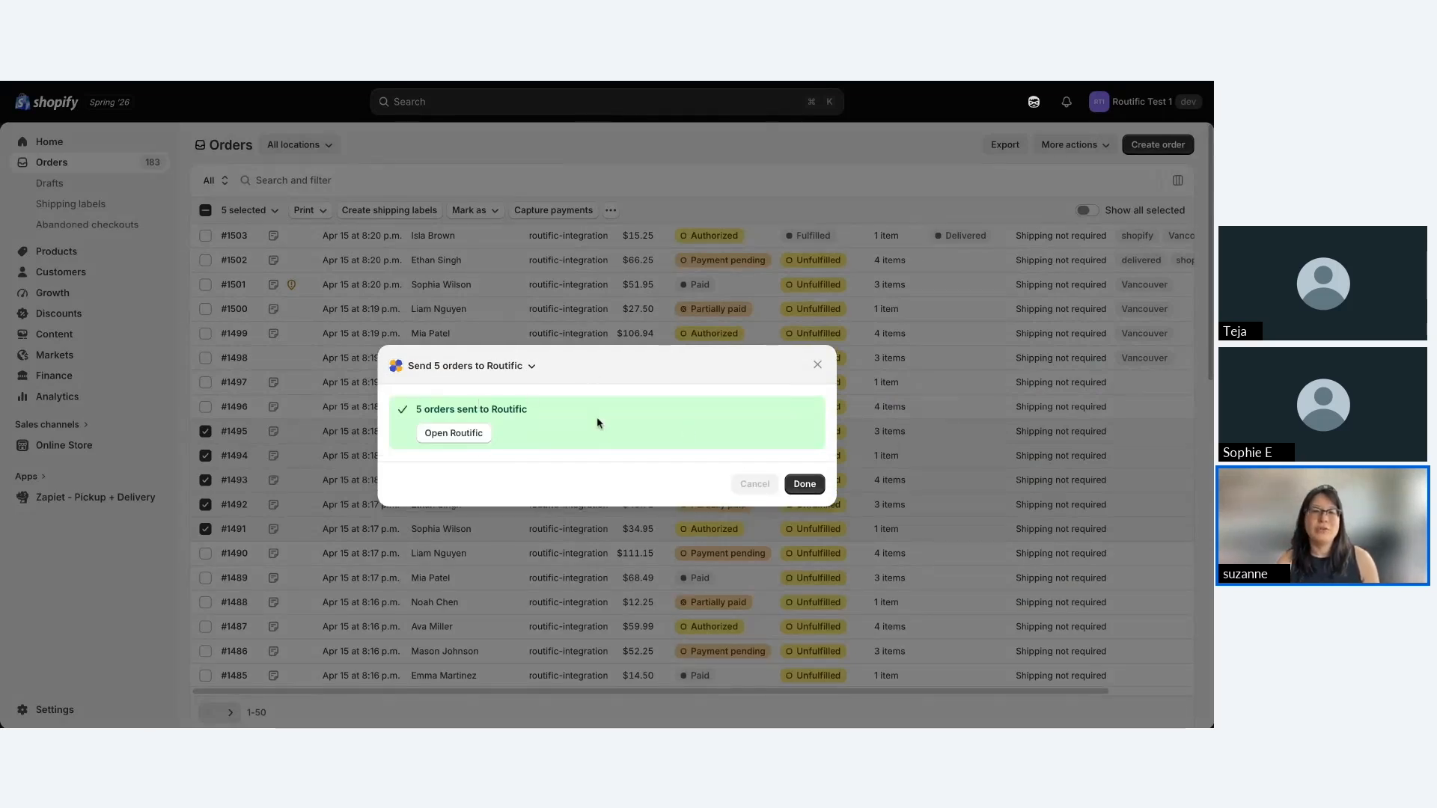
{"action": "left_click", "coordinate": [796, 483]}
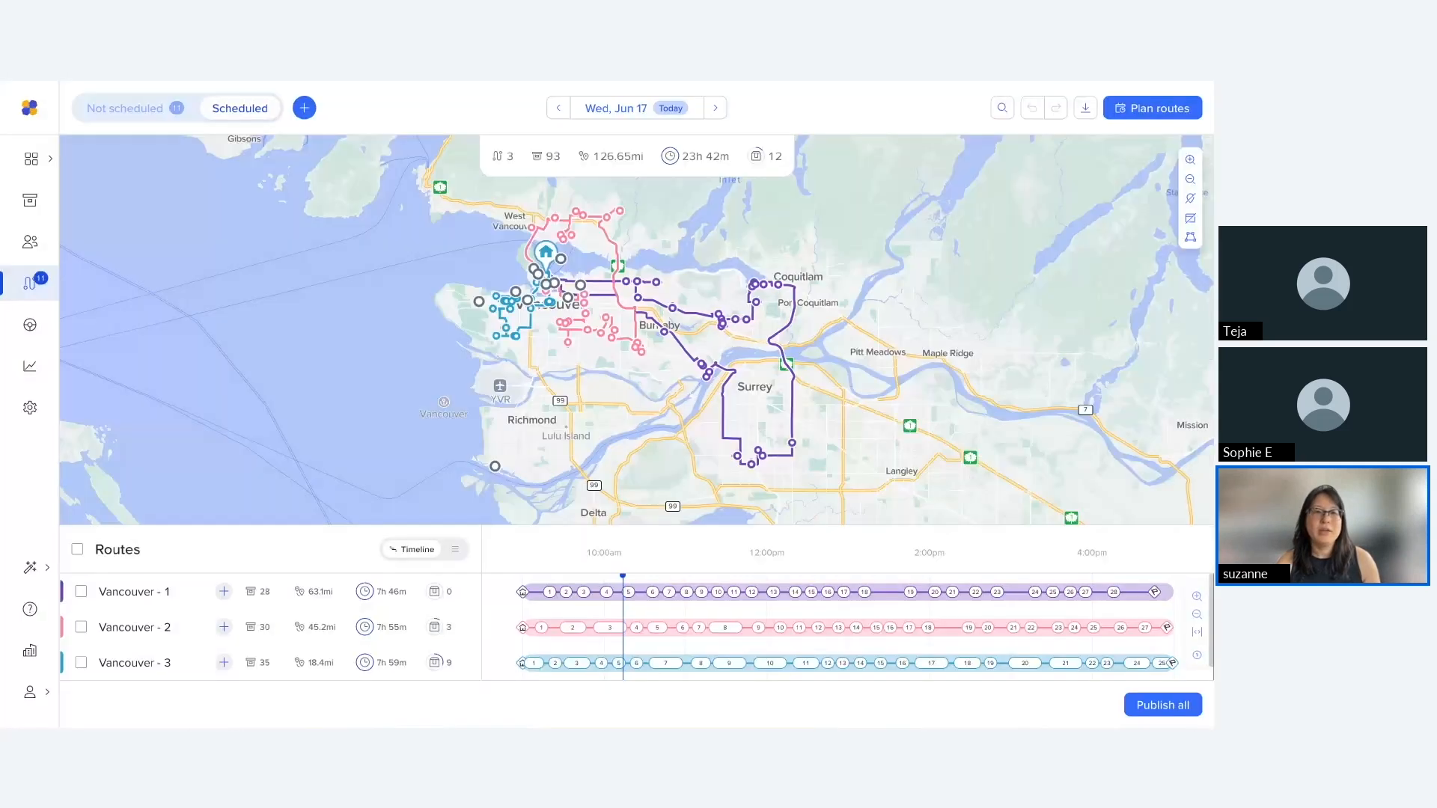
Switch to Routific and review the full list of unscheduled orders on the routes map.
{"action": "left_click", "coordinate": [128, 109]}
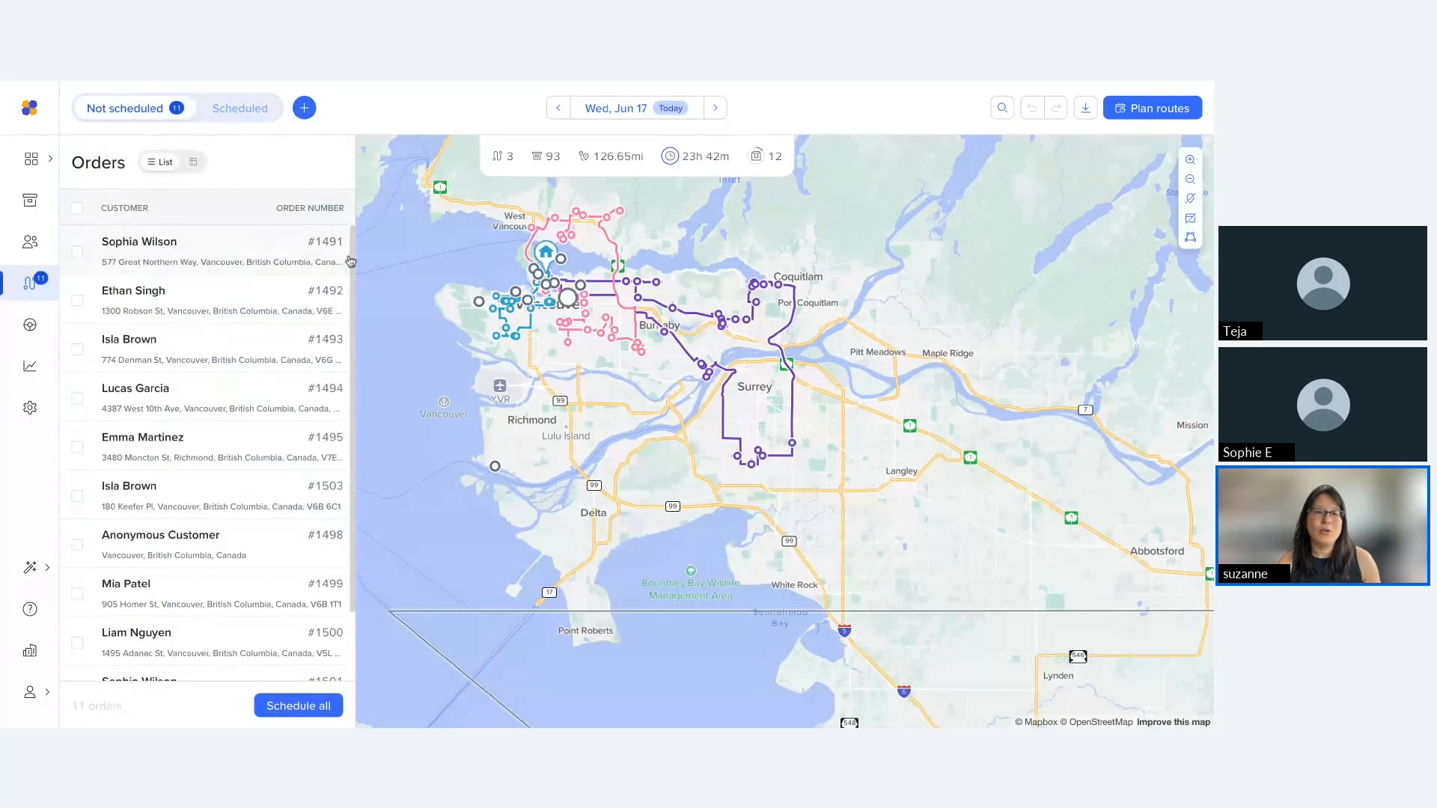
{"action": "mouse_move", "coordinate": [352, 246]}
{"action": "left_mouse_down"}
{"action": "mouse_move", "coordinate": [362, 360]}
{"action": "mouse_move", "coordinate": [358, 244]}
{"action": "left_mouse_up"}
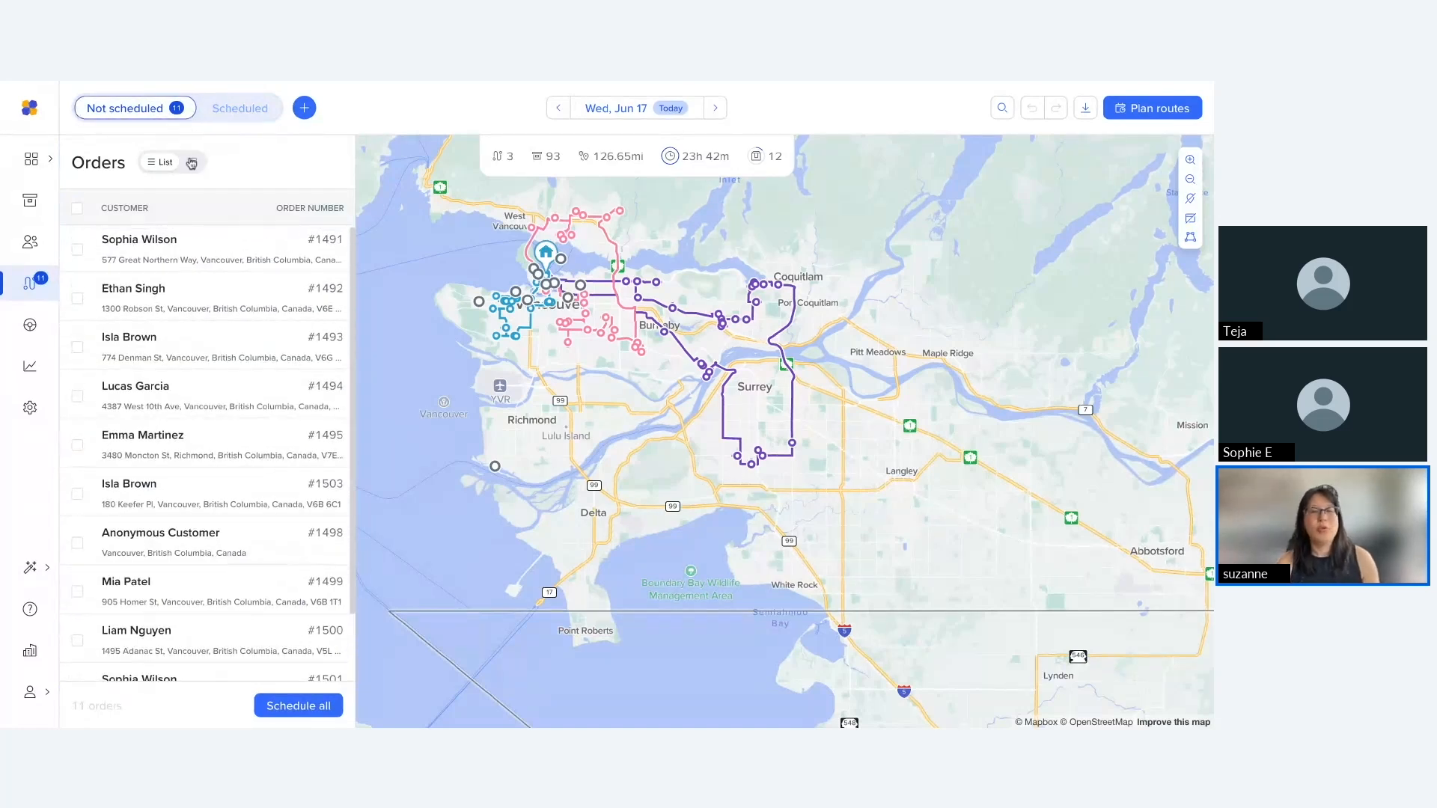
{"action": "scroll", "coordinate": [283, 386], "scroll_direction": "down", "scroll_amount": 1}
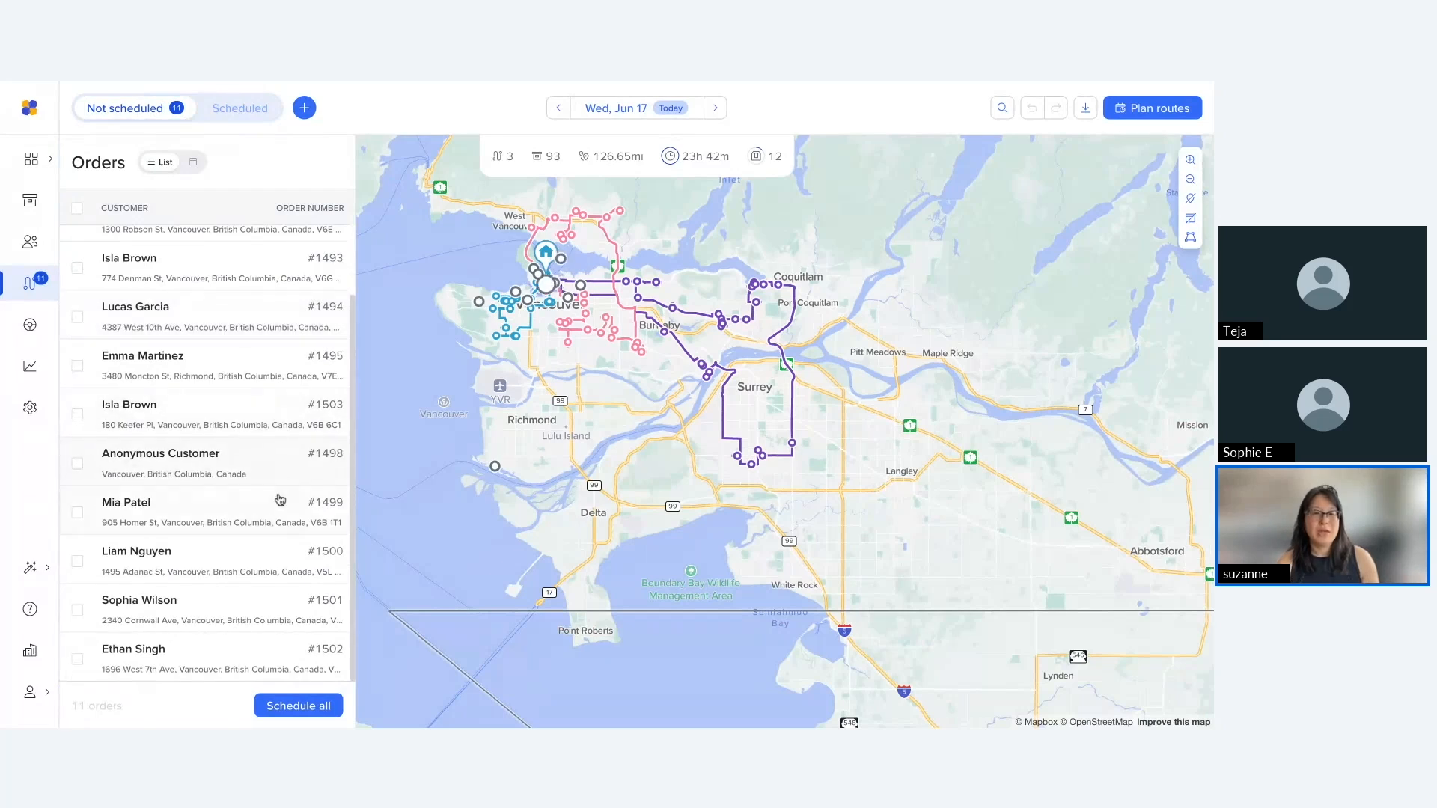
Select all unscheduled orders, view the Jun 17 route planning options for them, and cancel without scheduling.
{"action": "left_click", "coordinate": [77, 208]}
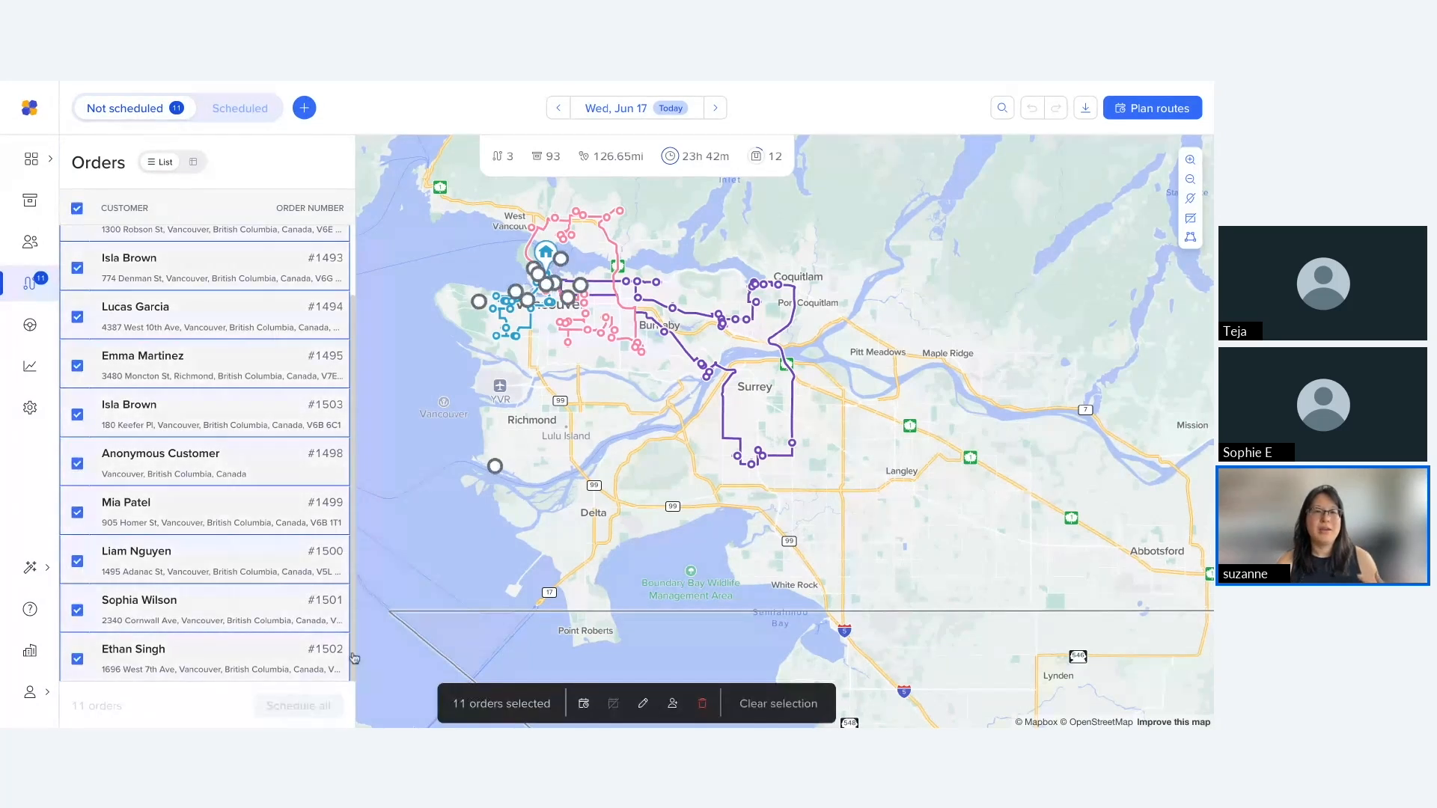
{"action": "left_click", "coordinate": [589, 707]}
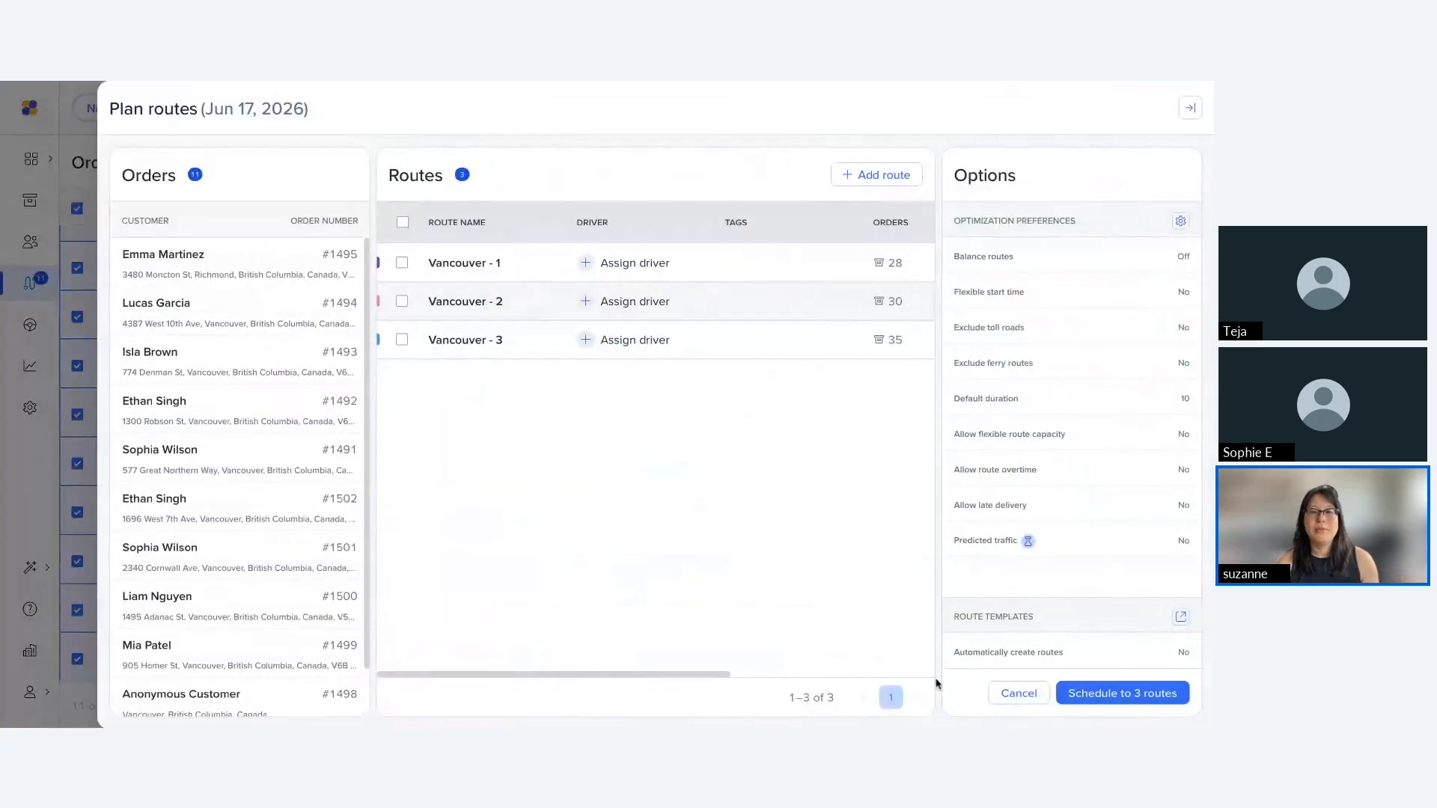
{"action": "left_click", "coordinate": [1019, 694]}
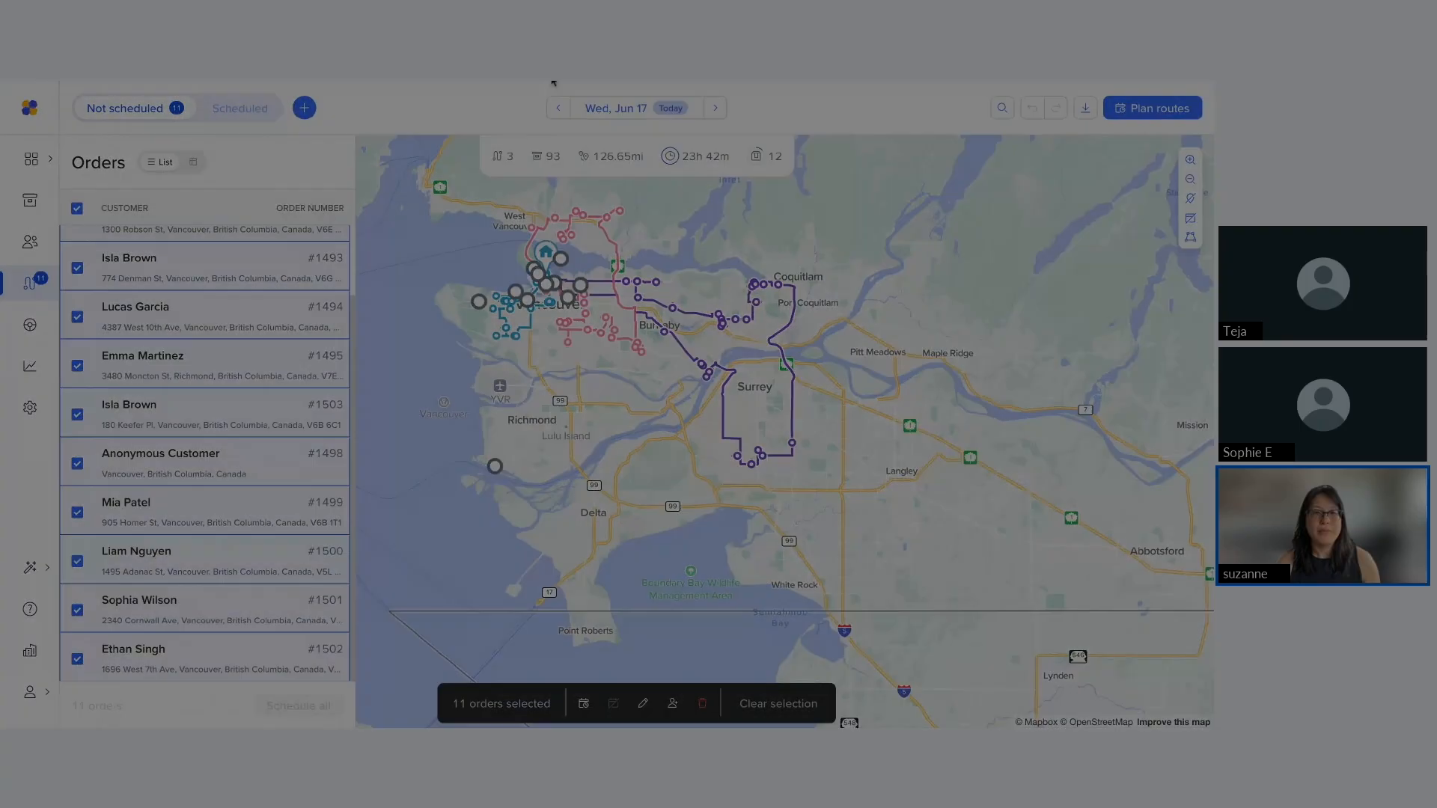